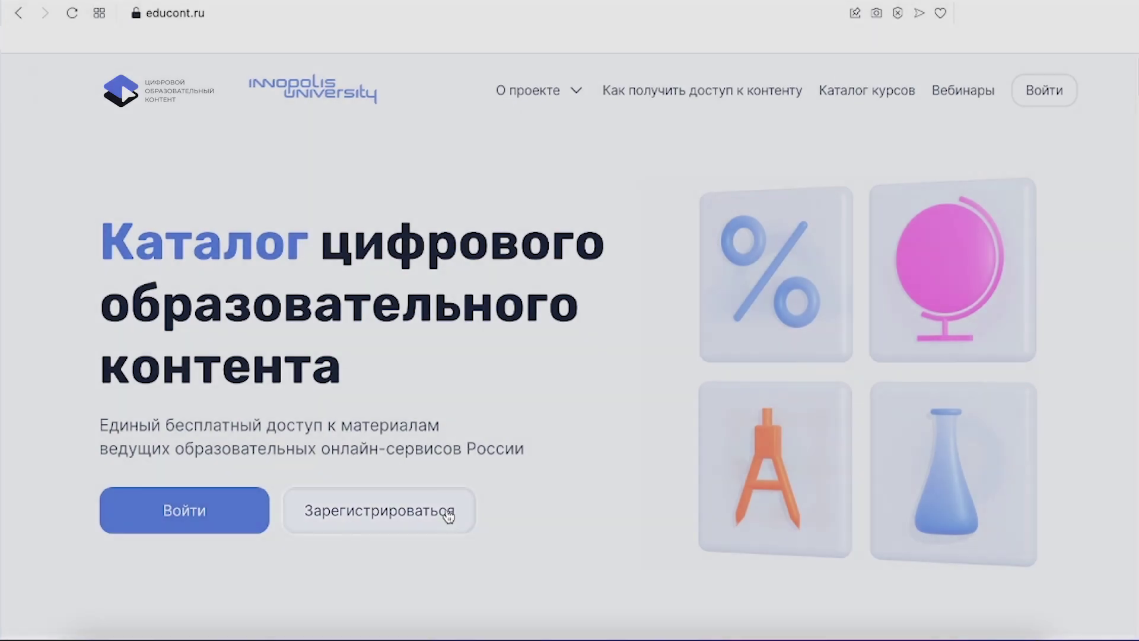
# Start a new Educont registration and choose the Родитель role.
pyautogui.click(448, 513)
pyautogui.scroll(-3, 1130, 127)
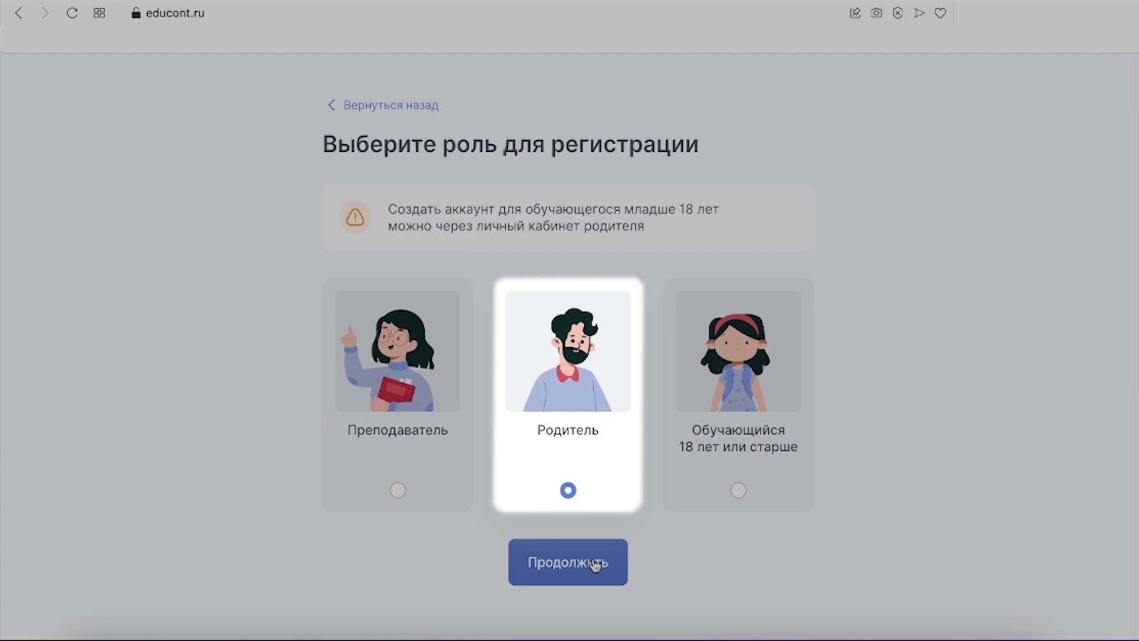
# Continue as a parent and enter the parent's e-mail, phone number and account password.
pyautogui.click(598, 561)
pyautogui.click(582, 371)
pyautogui.hotkey('ctrl', 'v')
pyautogui.scroll(-2, 889, 307)
pyautogui.press('Tab')
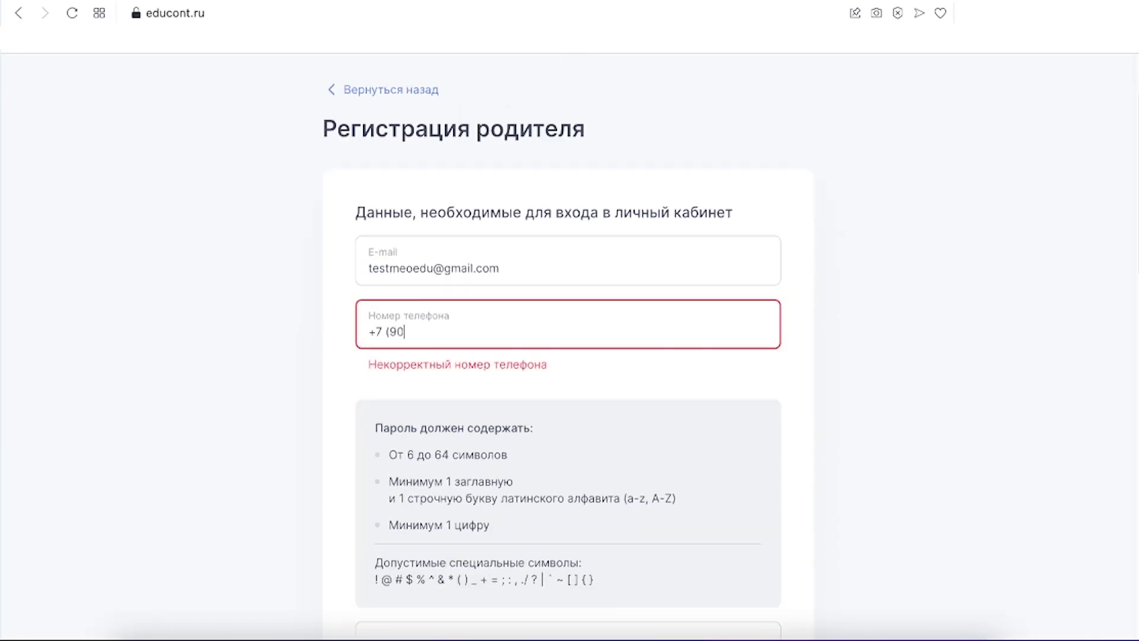
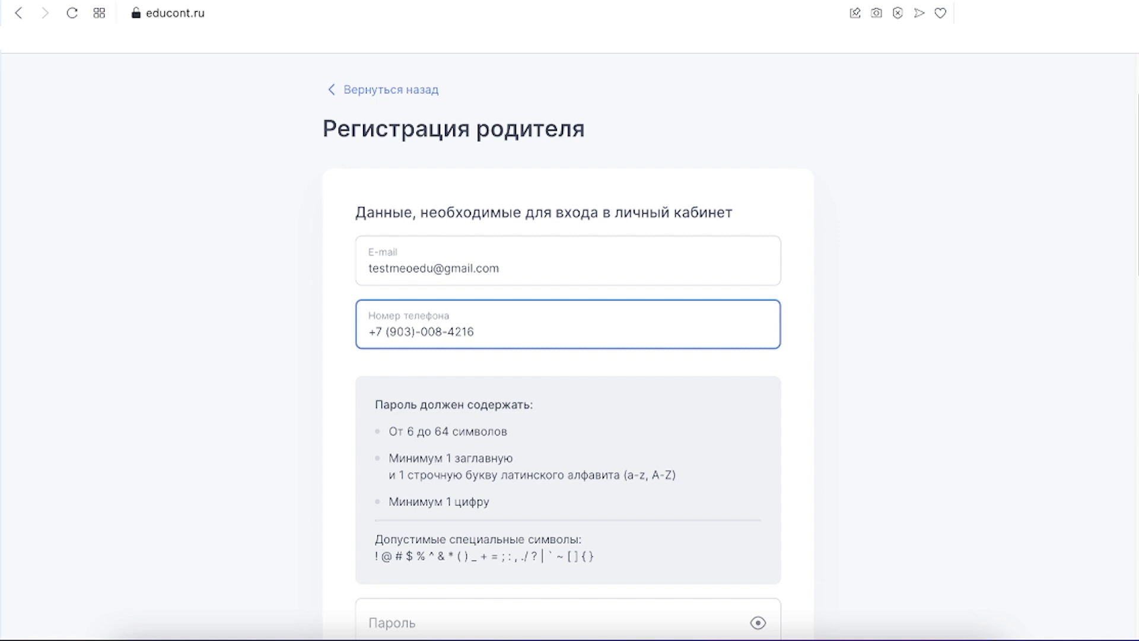
pyautogui.scroll(-2, 560, 350)
pyautogui.scroll(-6, 505, 234)
pyautogui.click(505, 234)
pyautogui.write('Test')
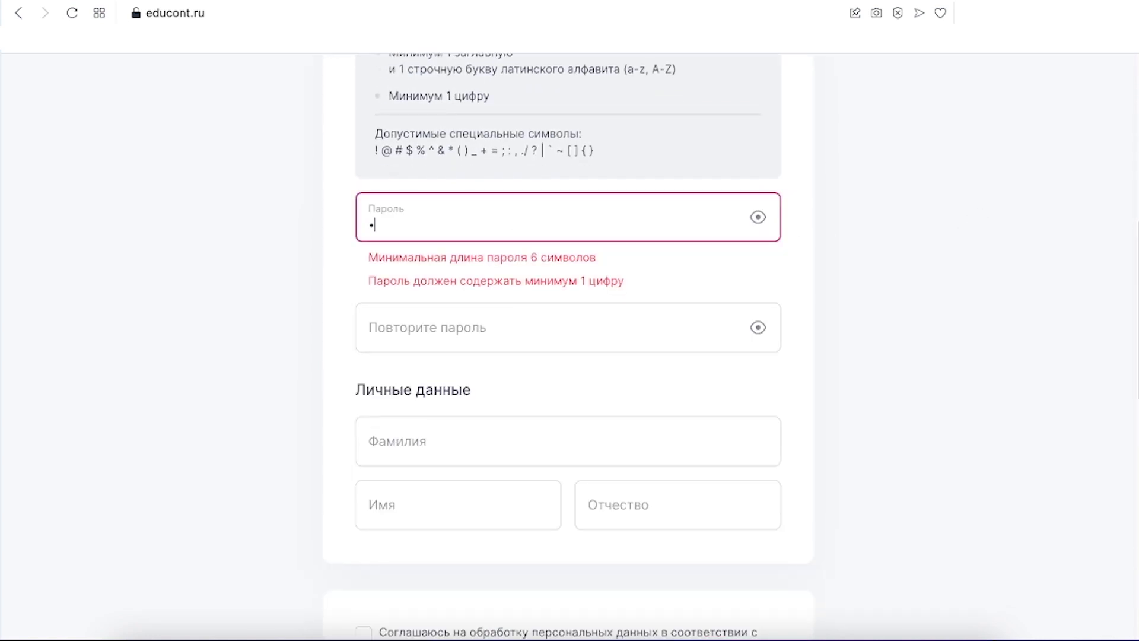
pyautogui.write('Password1')
pyautogui.click(580, 267)
pyautogui.write('TestPassword1')
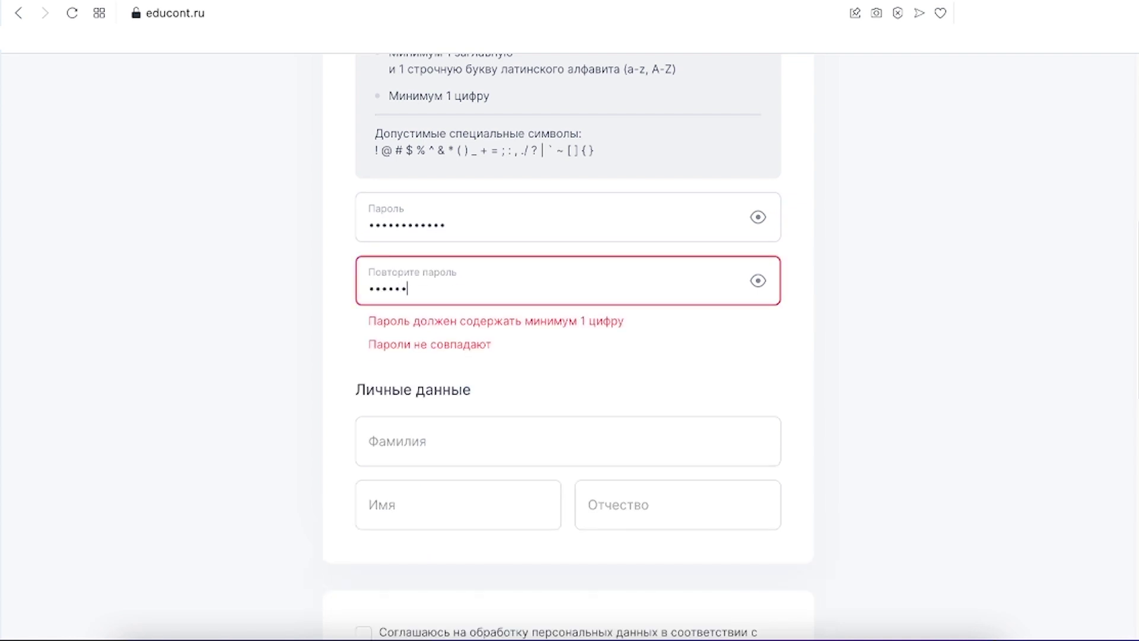
# Enter the parent's surname, first name and patronymic, accept the data-processing consent, and submit.
pyautogui.click(448, 401)
pyautogui.write('Тестов')
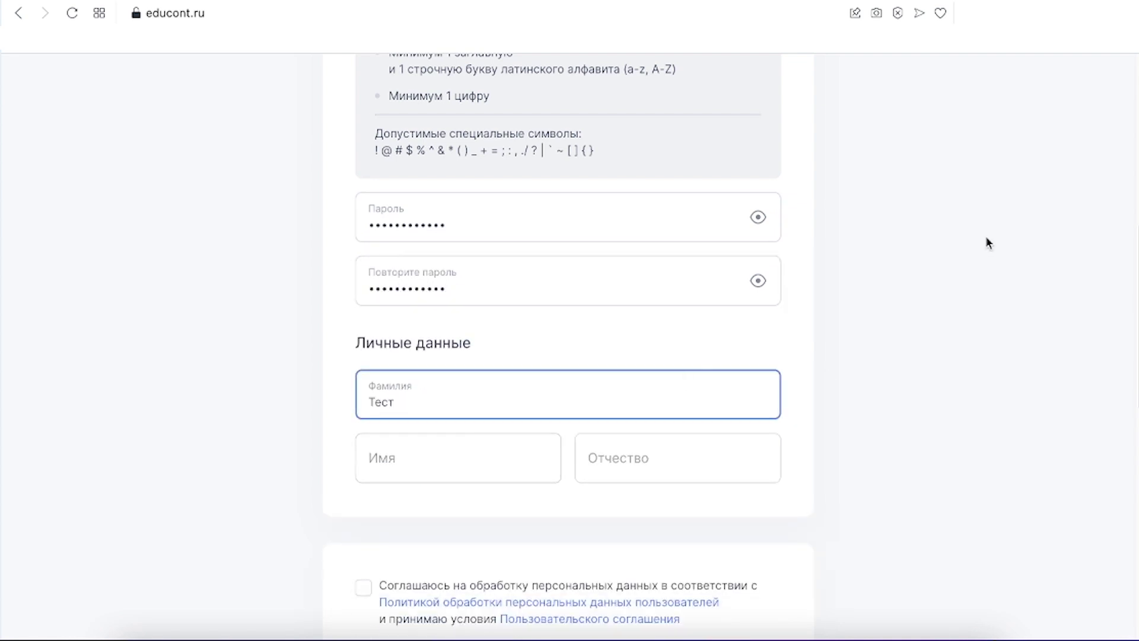
pyautogui.press('Tab')
pyautogui.write('Тест')
pyautogui.press('Tab')
pyautogui.write('Тестович')
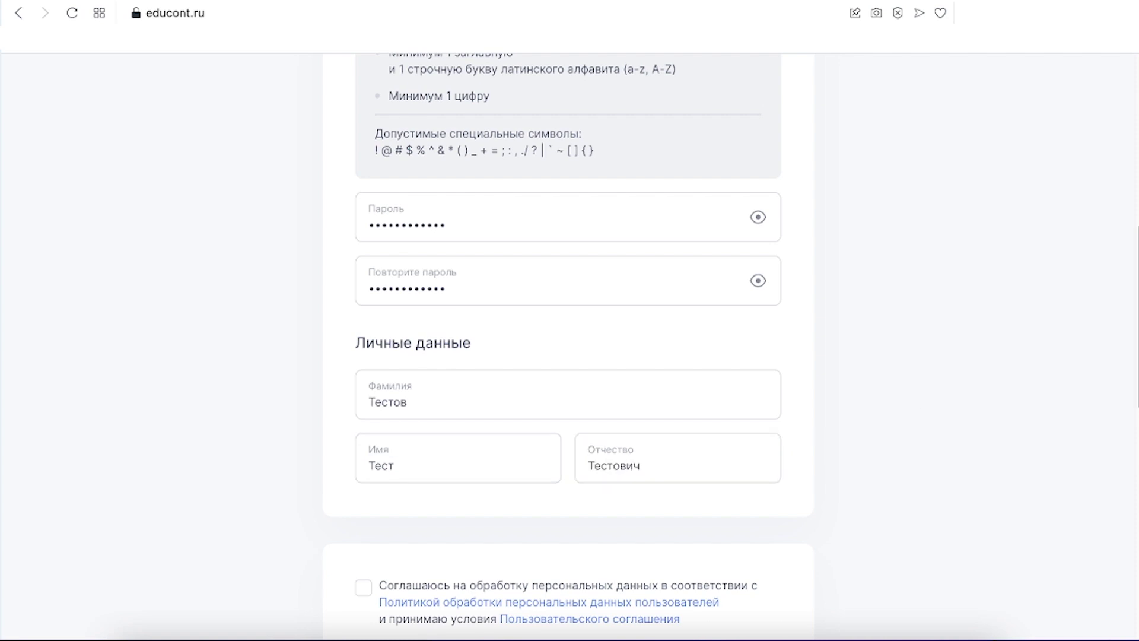
pyautogui.scroll(-4, 940, 389)
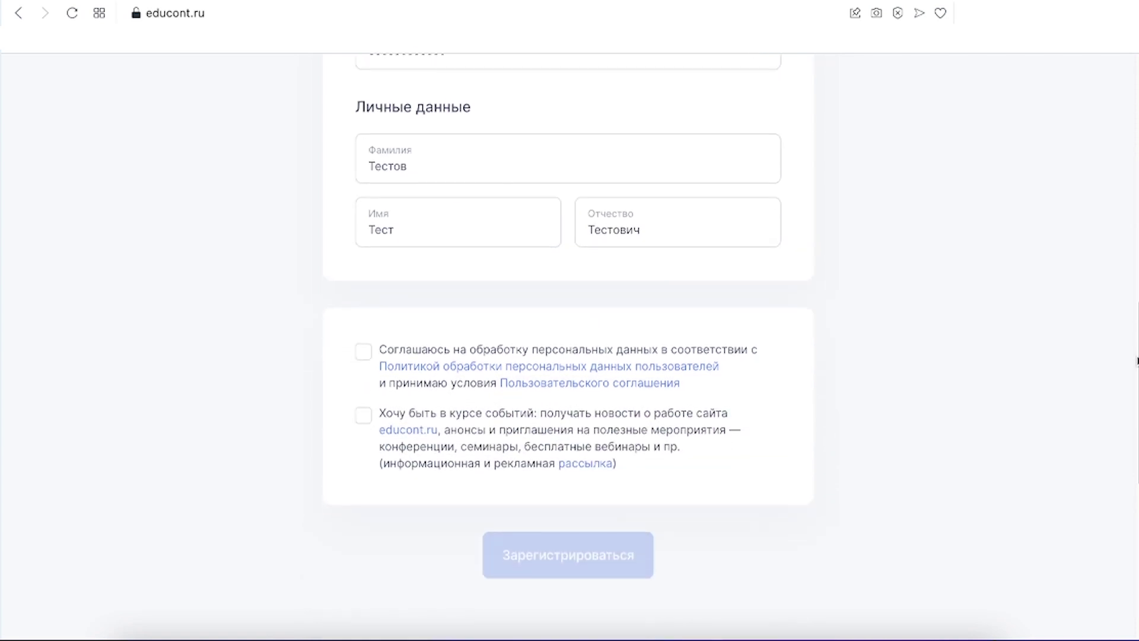
pyautogui.click(363, 353)
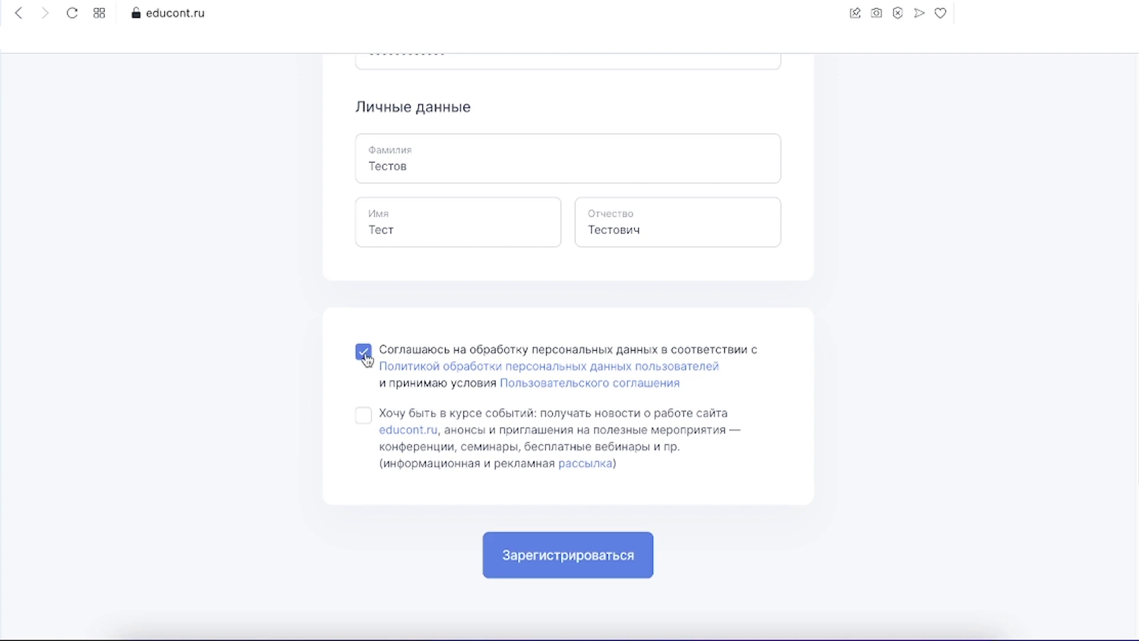
pyautogui.click(608, 561)
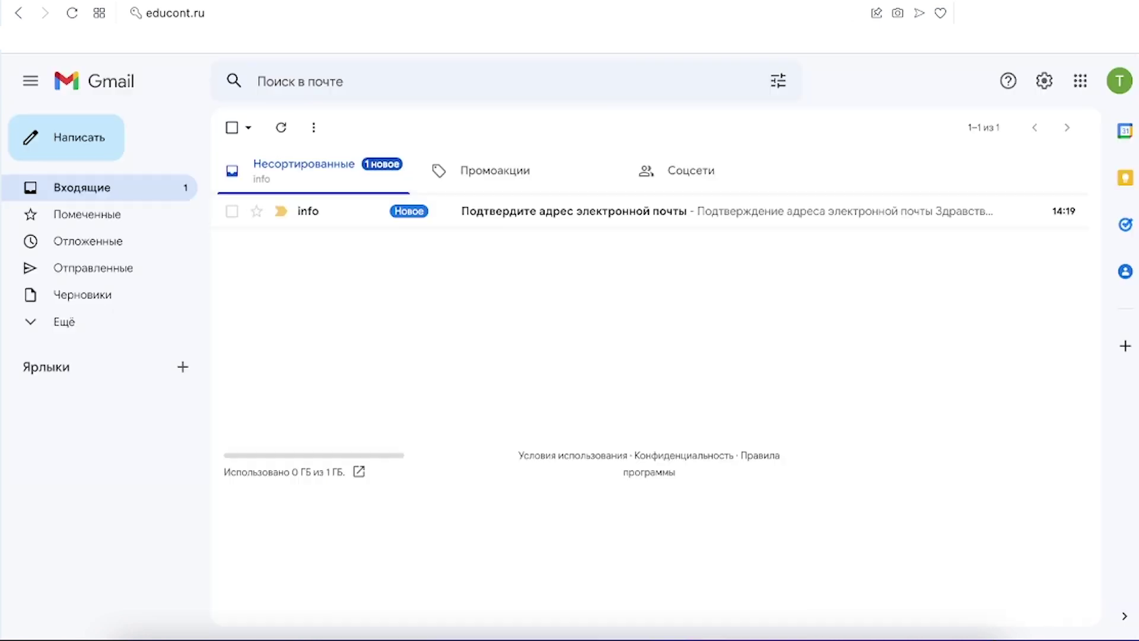
# Open the «Подтвердите адрес электронной почты» e-mail and confirm the e-mail address.
pyautogui.click(619, 214)
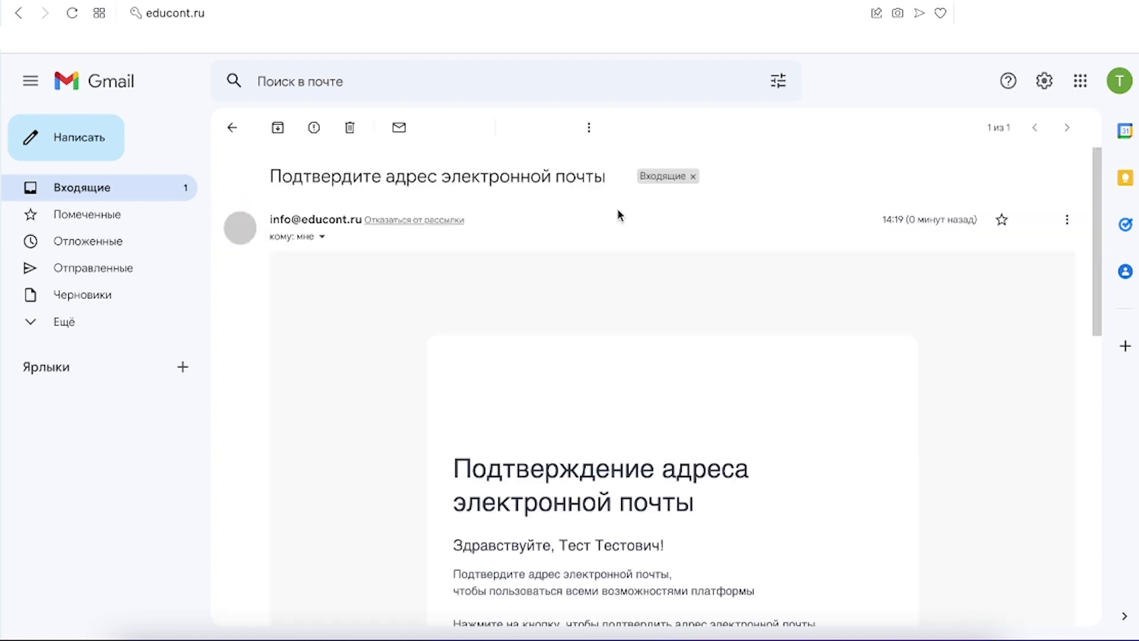
pyautogui.moveTo(1100, 163); pyautogui.dragTo(1102, 248)
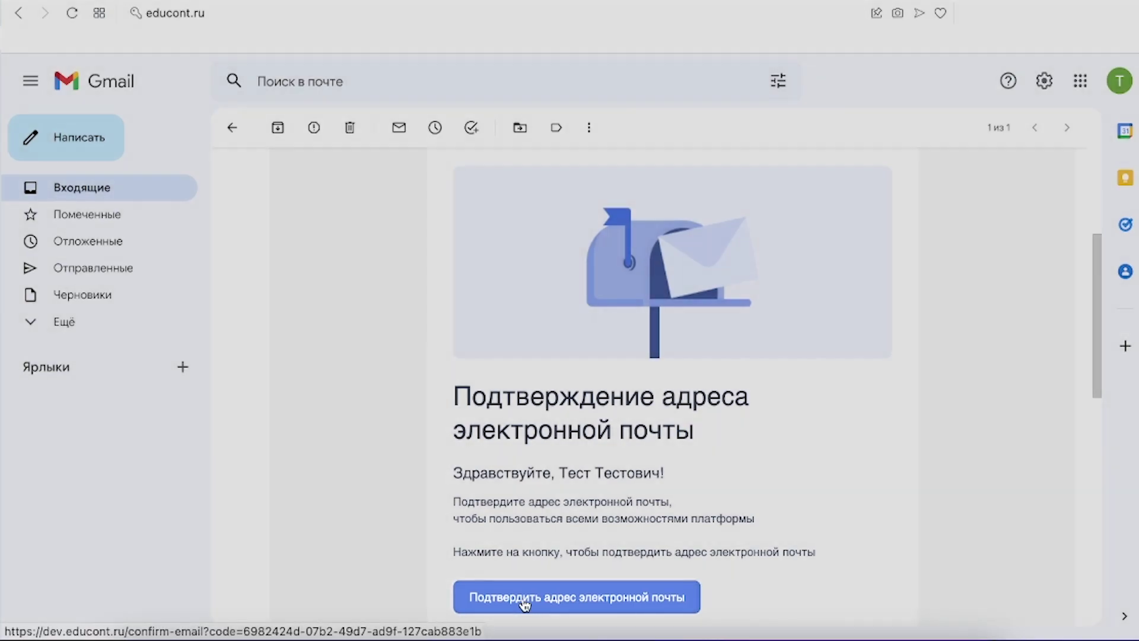
pyautogui.click(525, 599)
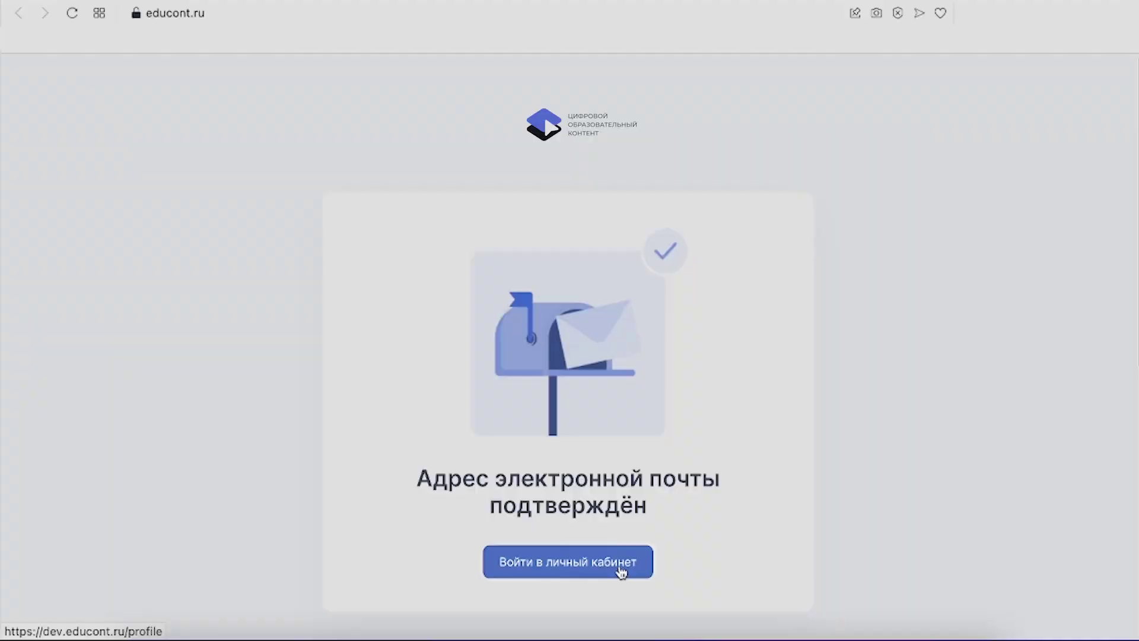
# Sign in to the parent's Личный кабинет using the saved login and password.
pyautogui.click(623, 562)
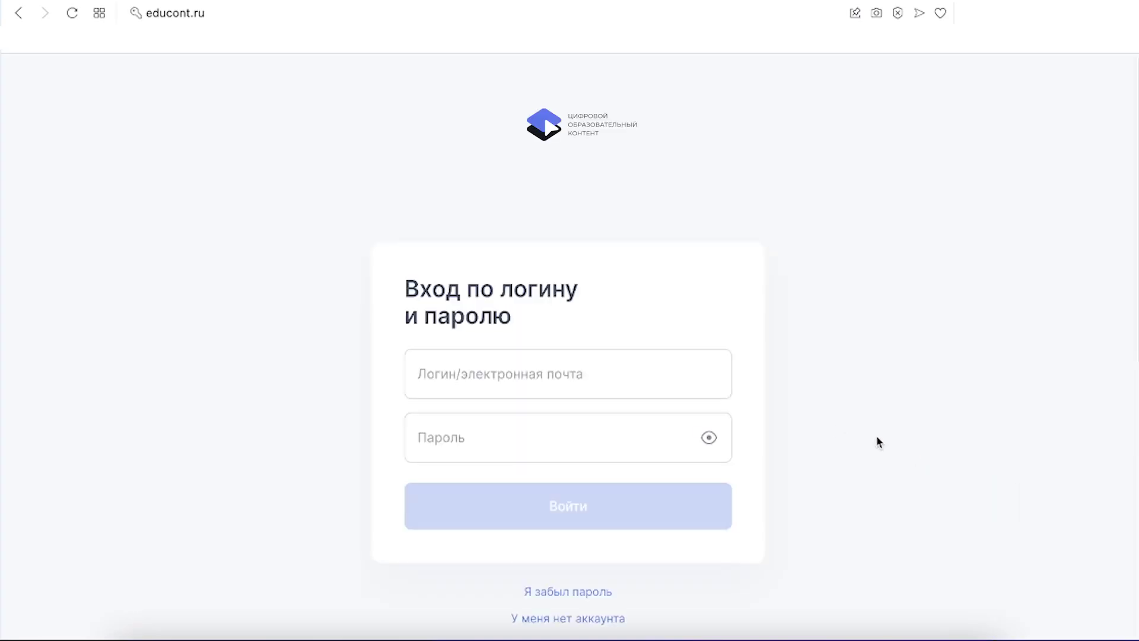
pyautogui.click(595, 385)
pyautogui.hotkey('ctrl', 'v')
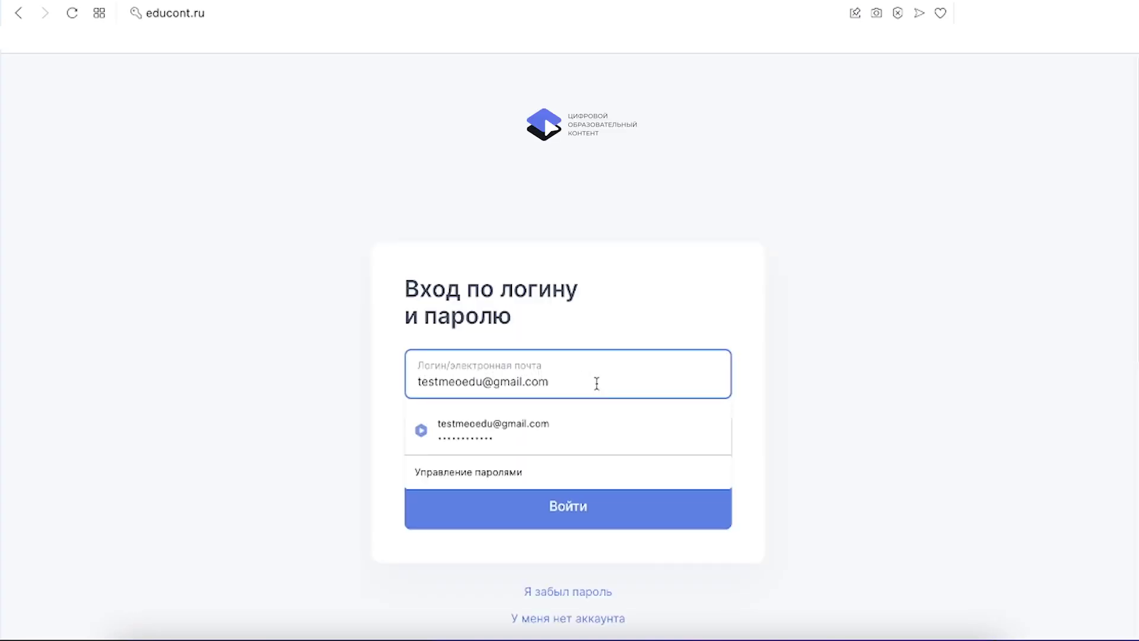
pyautogui.click(584, 422)
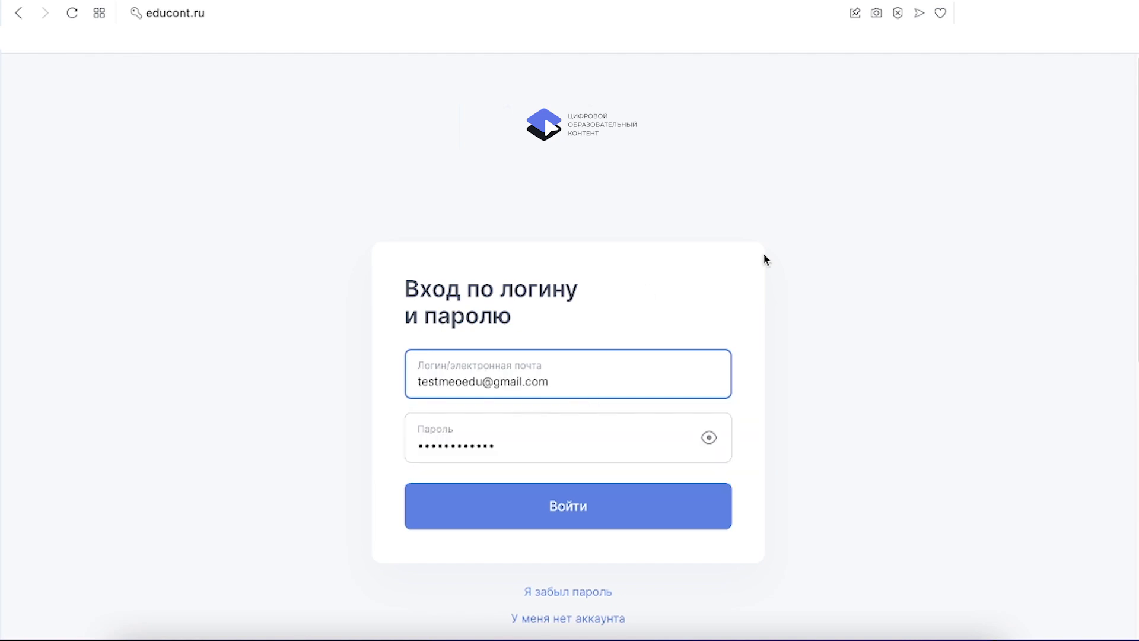
pyautogui.click(645, 521)
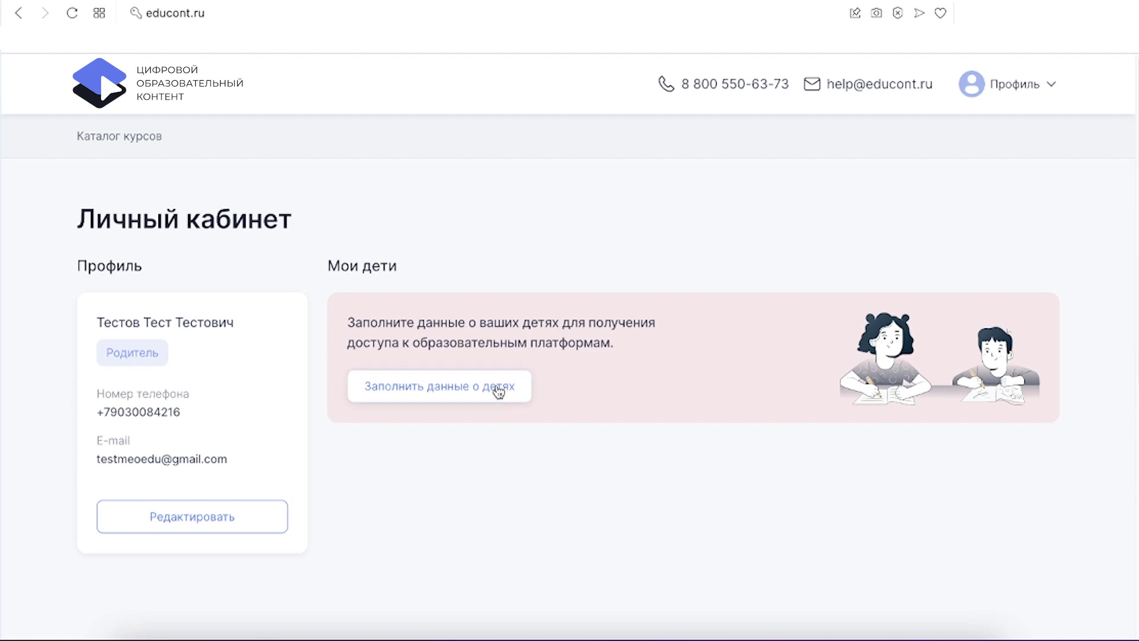
# Enter the child's surname, first name, patronymic and birth date 01.09.2015.
pyautogui.click(497, 391)
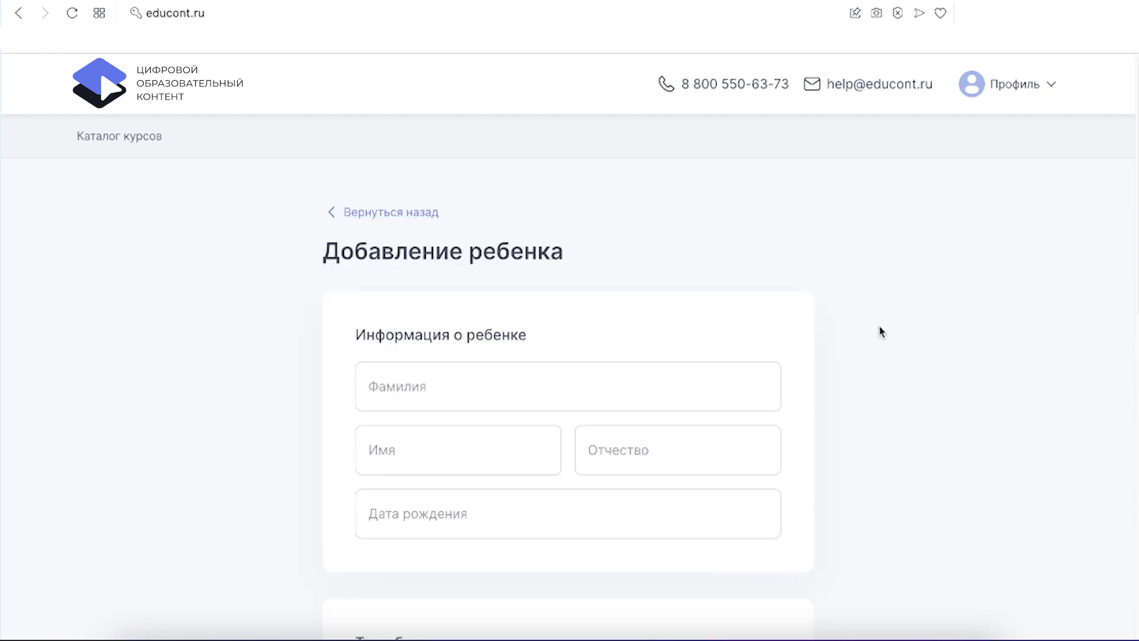
pyautogui.click(617, 374)
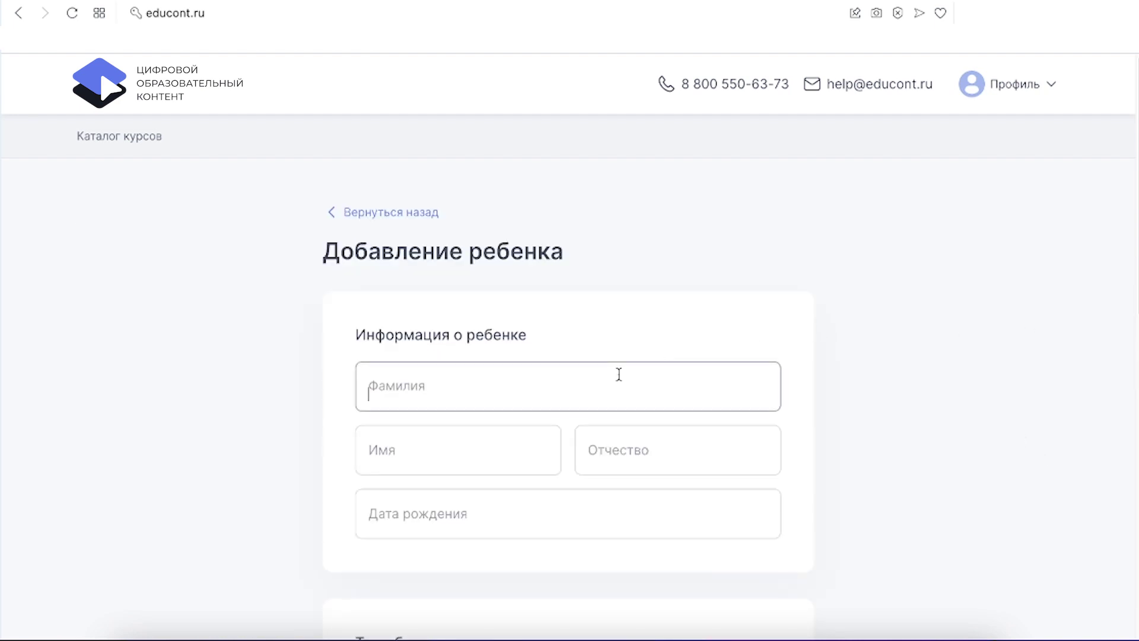
pyautogui.write('Тестова')
pyautogui.press('Tab')
pyautogui.write('Теста')
pyautogui.press('Tab')
pyautogui.write('Тестовна')
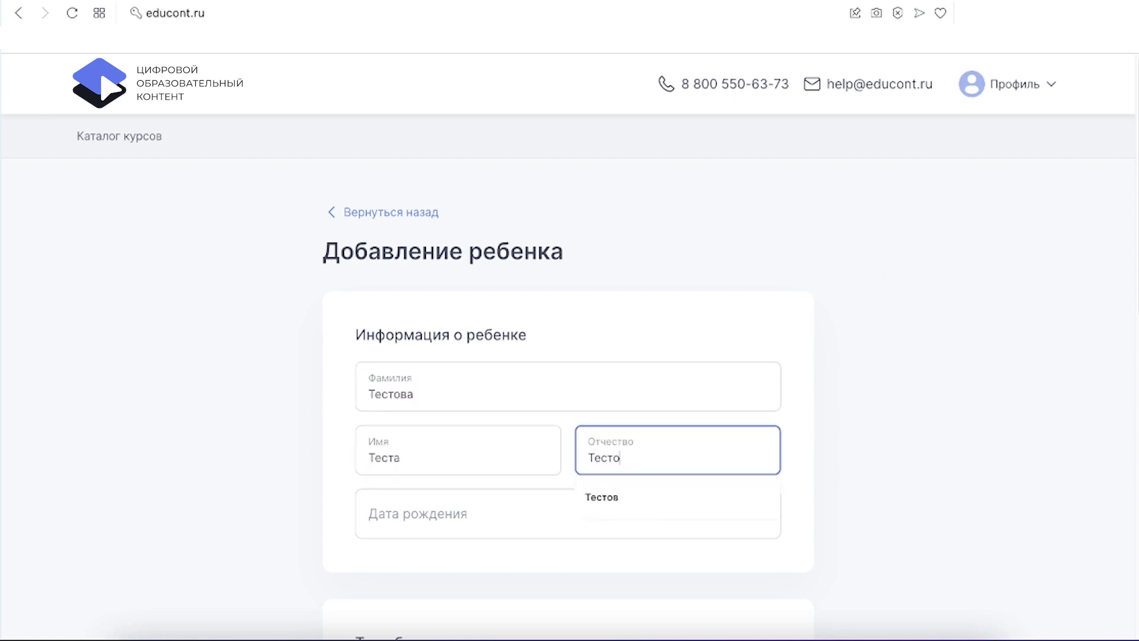
pyautogui.click(430, 515)
pyautogui.write('01.09.2015')
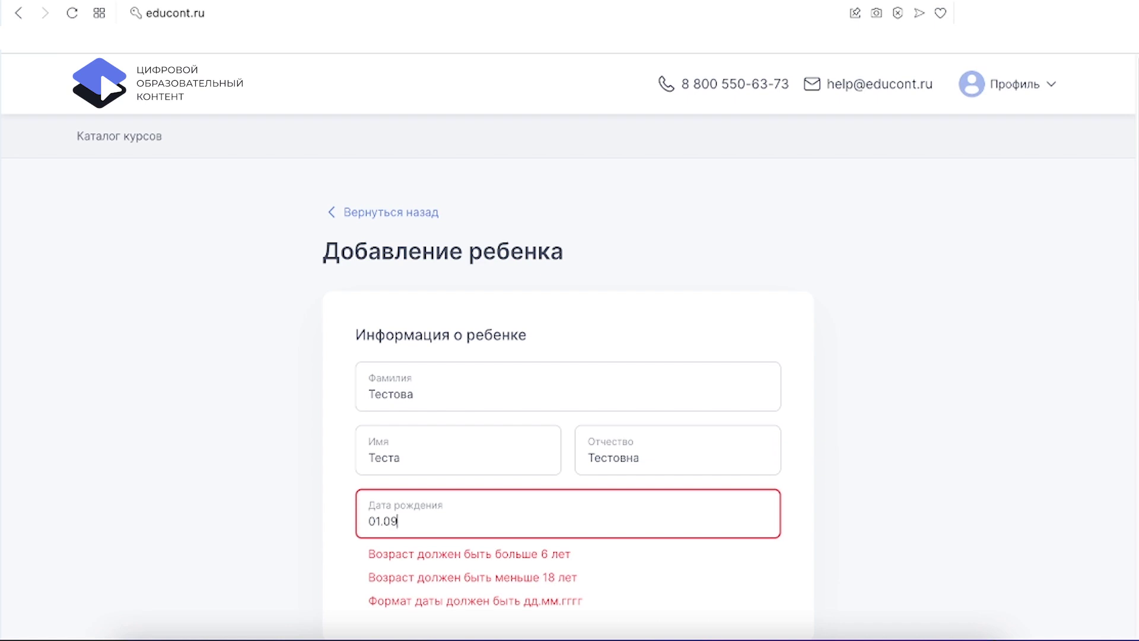
# Enrol the child at general school МЭО ООО "МЭО" in class 2 Б and save.
pyautogui.scroll(-1, 570, 356)
pyautogui.scroll(-3, 568, 356)
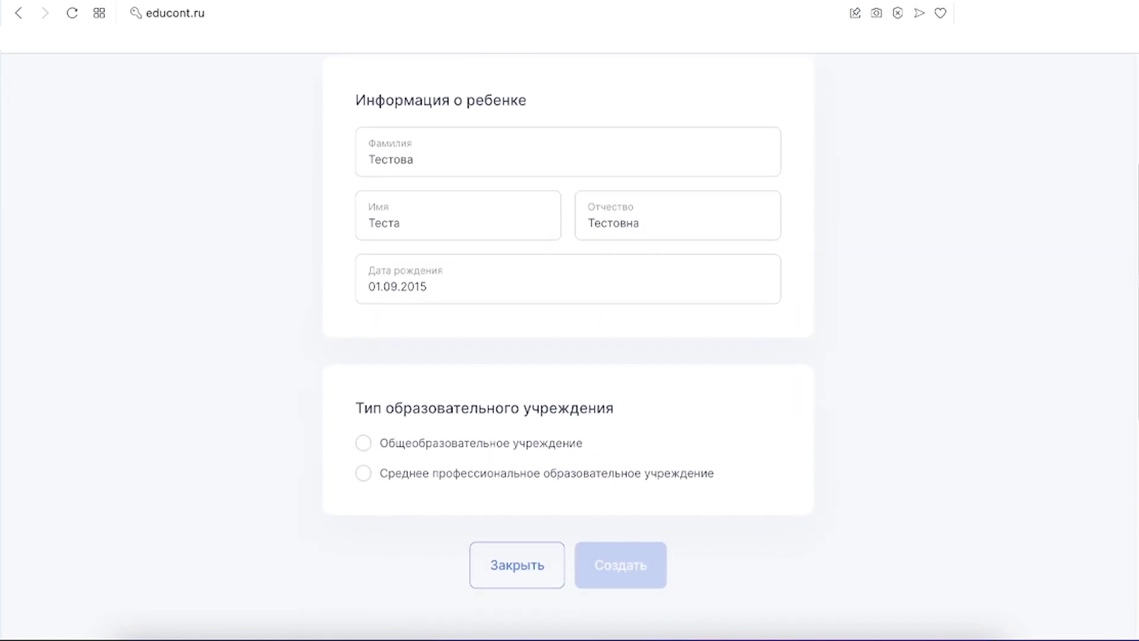
pyautogui.click(363, 436)
pyautogui.scroll(-3, 568, 349)
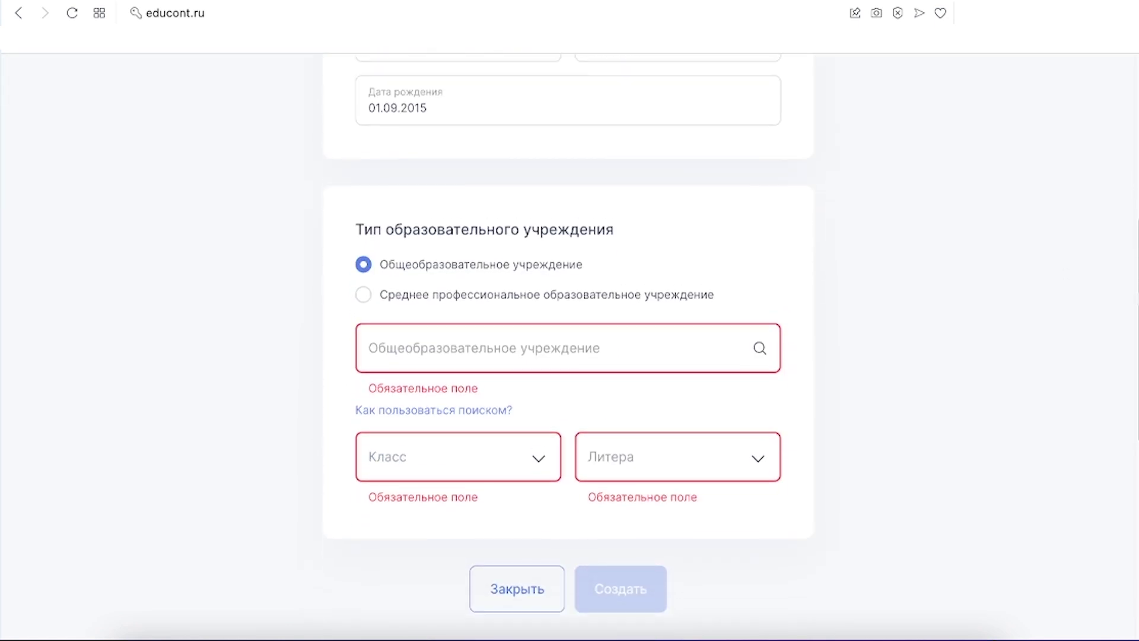
pyautogui.hotkey('ctrl', 'v')
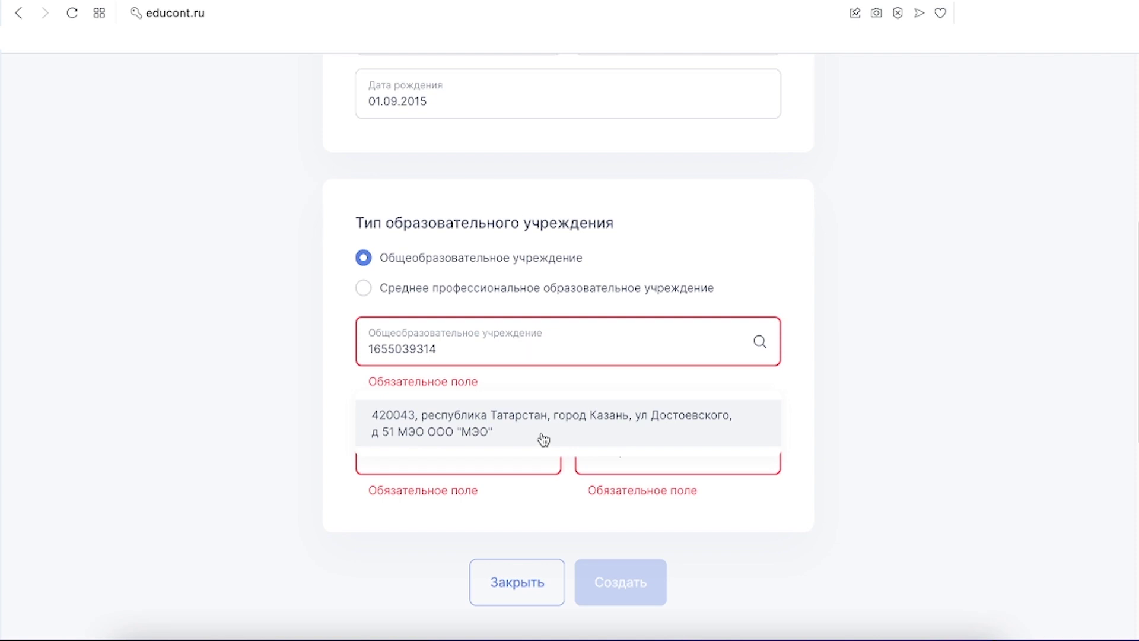
pyautogui.click(543, 442)
pyautogui.click(543, 439)
pyautogui.click(439, 215)
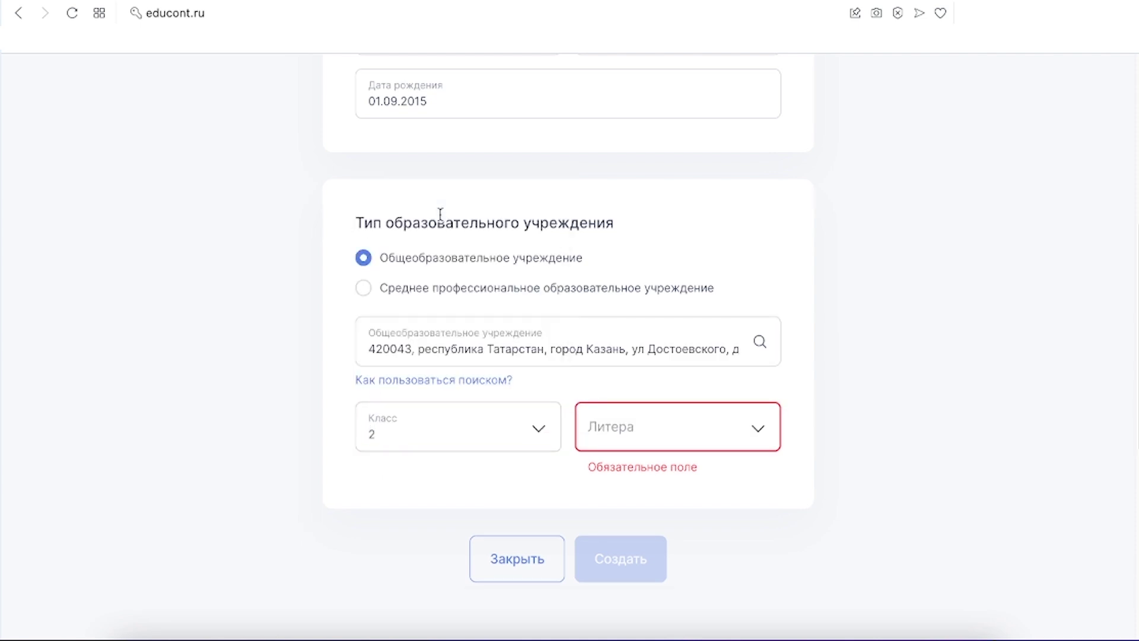
pyautogui.click(750, 433)
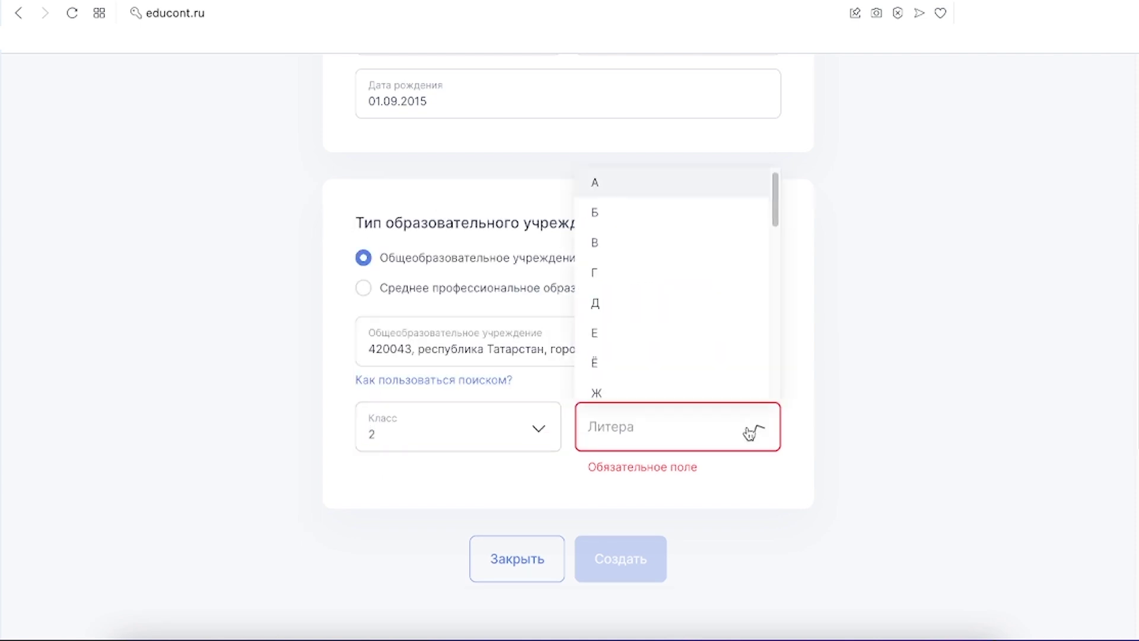
pyautogui.click(611, 212)
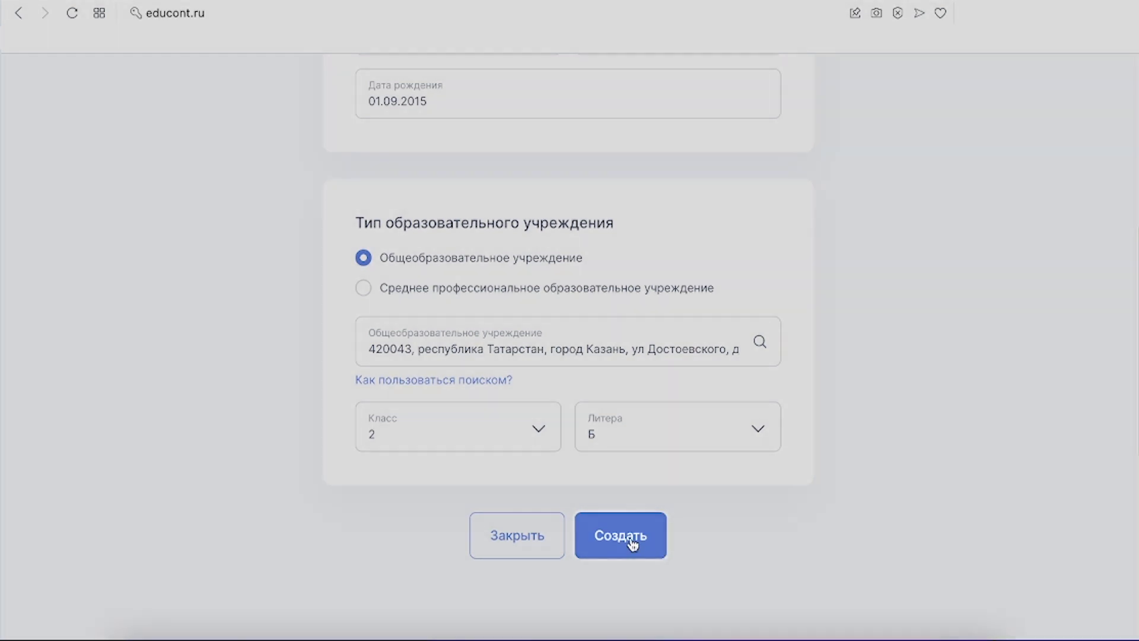
pyautogui.click(632, 542)
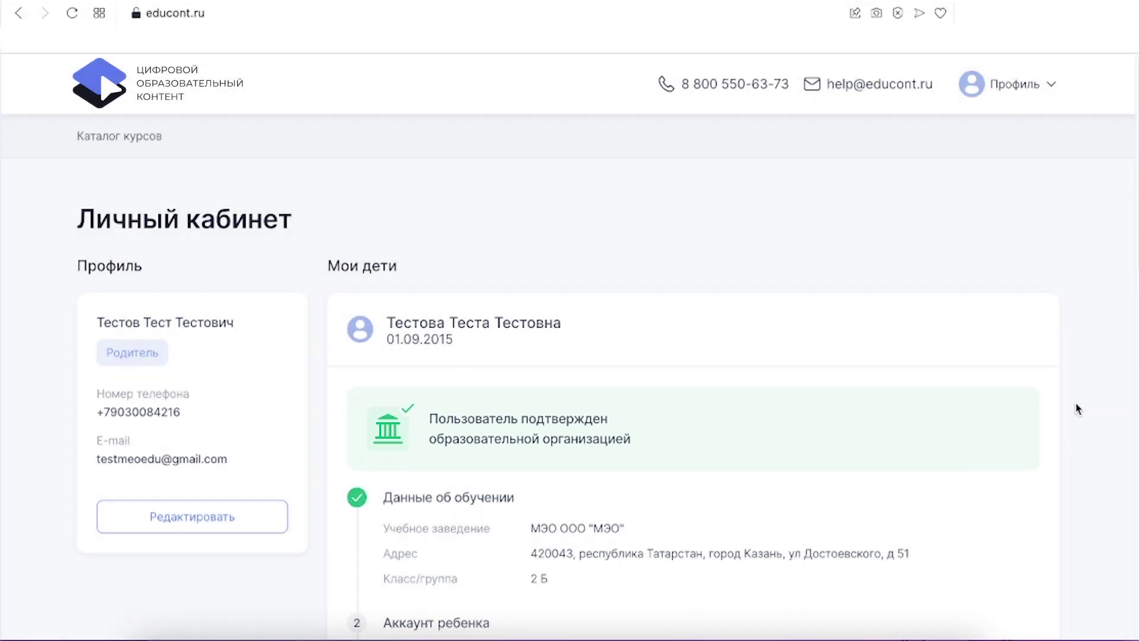
pyautogui.scroll(-1, 1078, 409)
pyautogui.scroll(-3, 1079, 408)
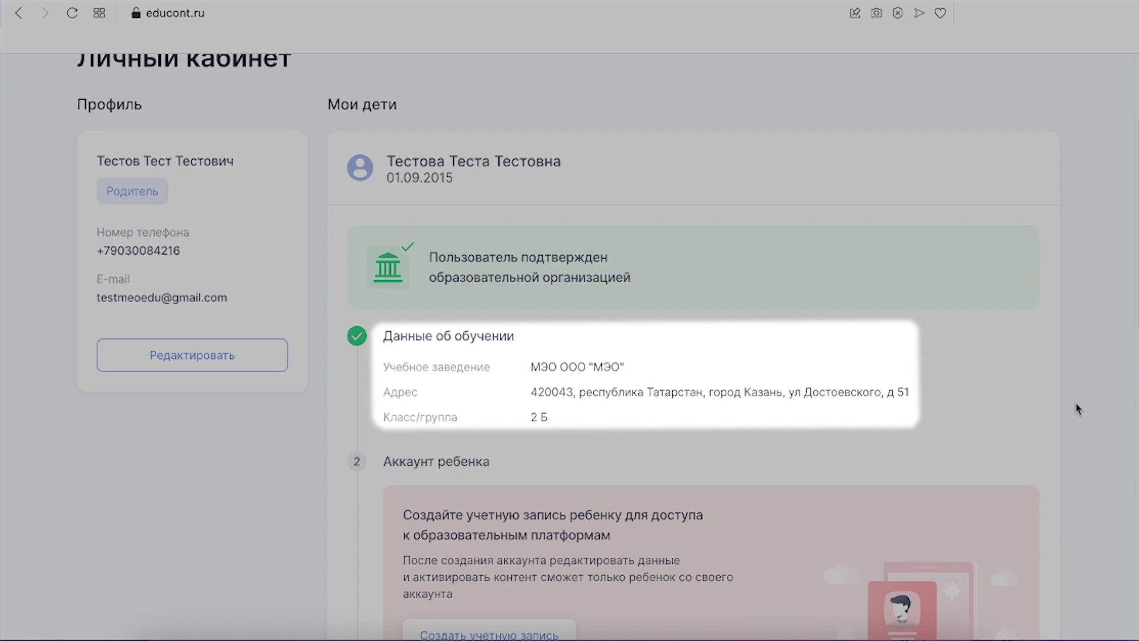
pyautogui.scroll(-2, 1079, 409)
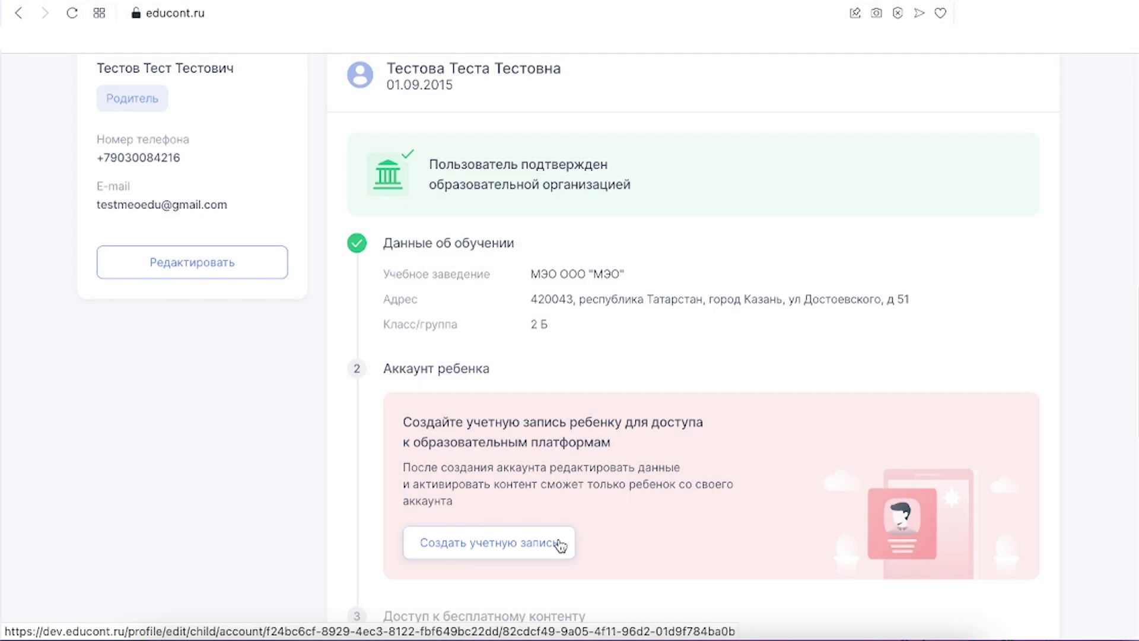
# Create the child's login account, entering and confirming its password.
pyautogui.click(560, 545)
pyautogui.scroll(-3, 1030, 451)
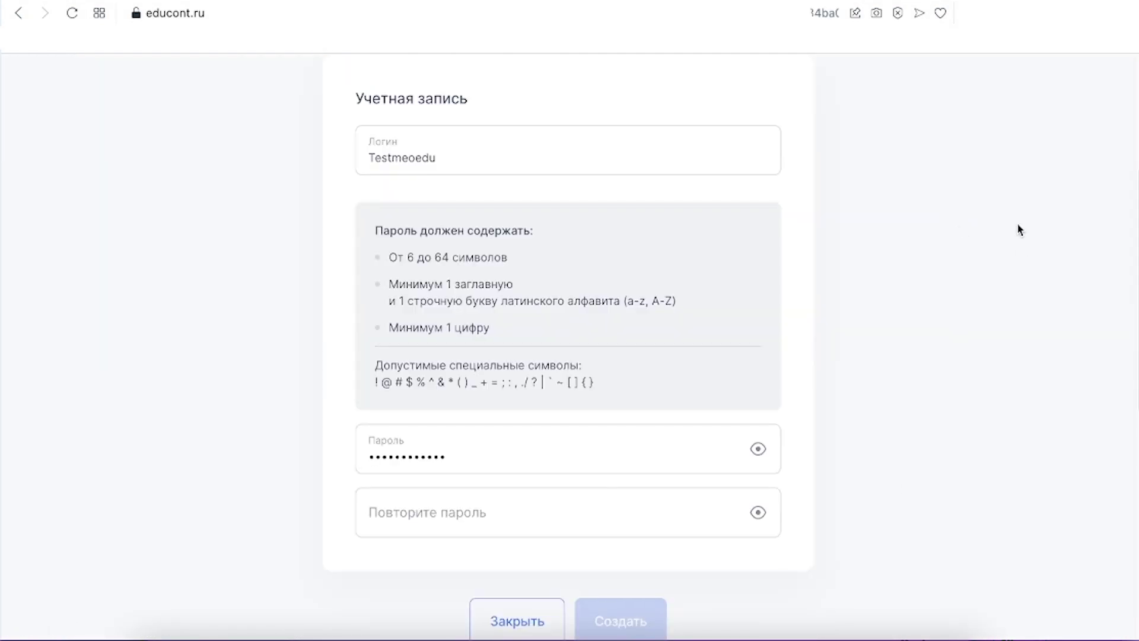
pyautogui.scroll(-2, 1016, 220)
pyautogui.click(469, 451)
pyautogui.hotkey('ctrl', 'v')
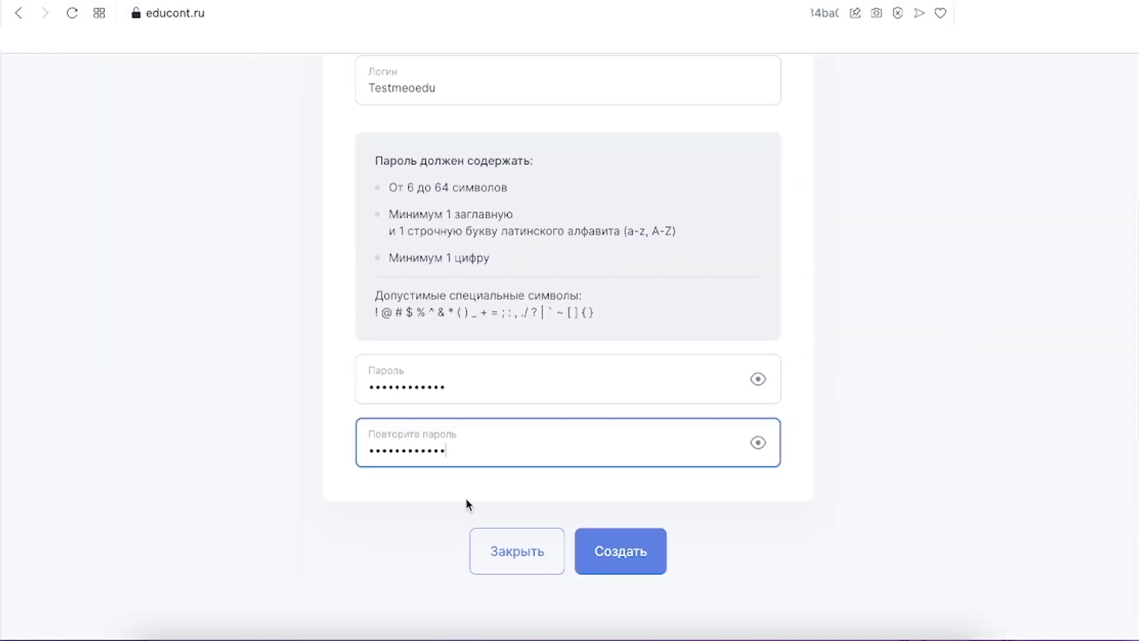
pyautogui.click(656, 570)
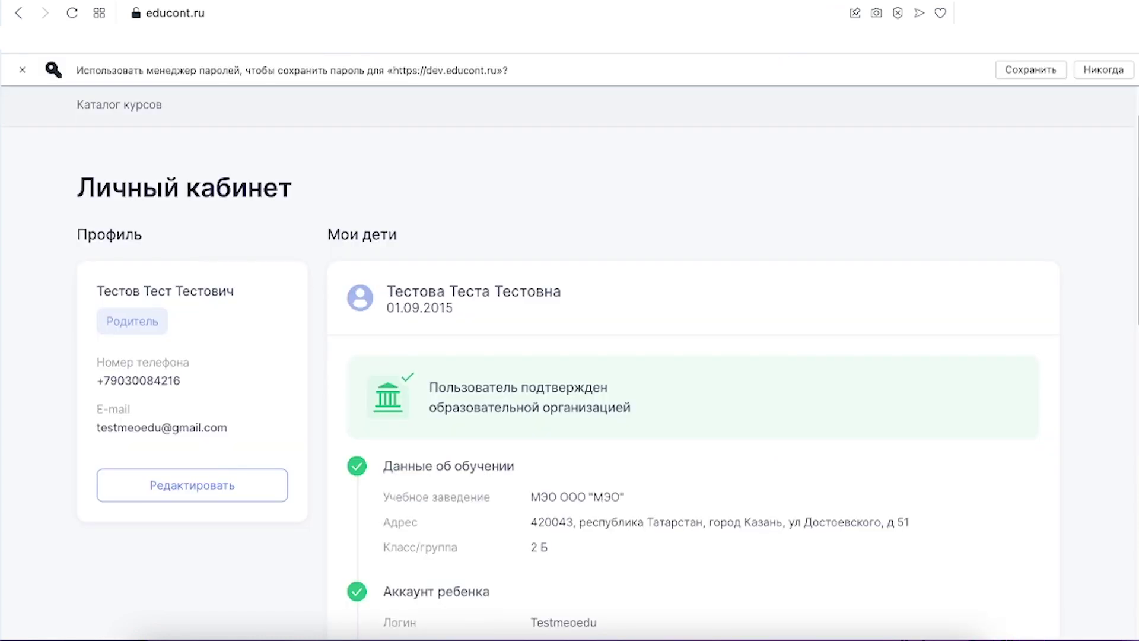
pyautogui.scroll(-8, 1132, 272)
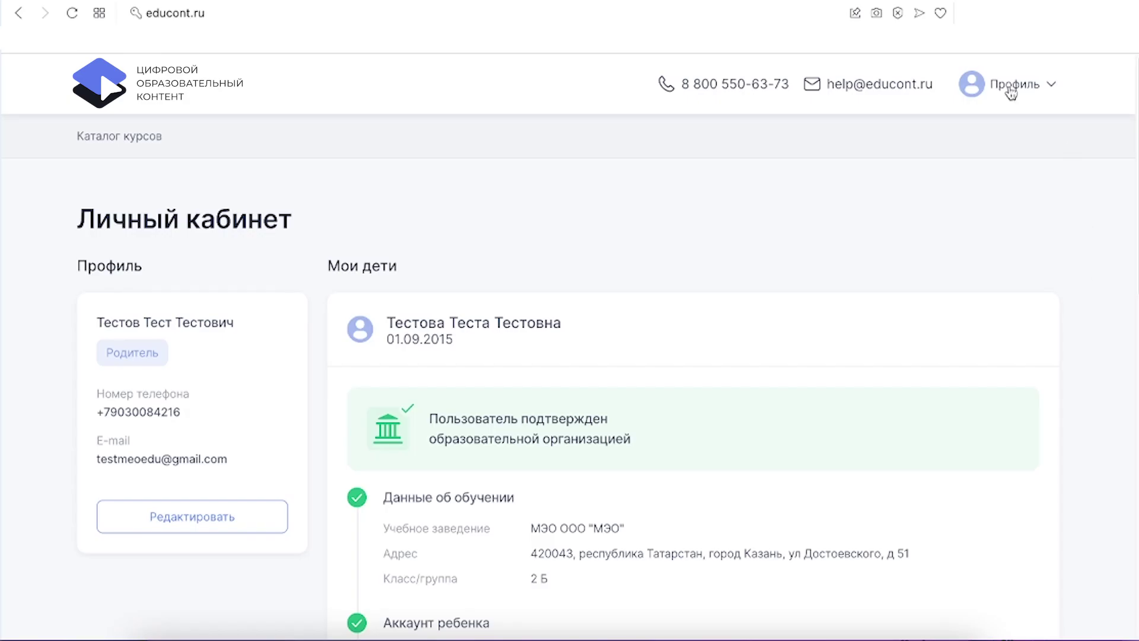
pyautogui.click(1010, 95)
# Sign out of the parent account, log in as the child, and activate МЭО content.
pyautogui.click(872, 244)
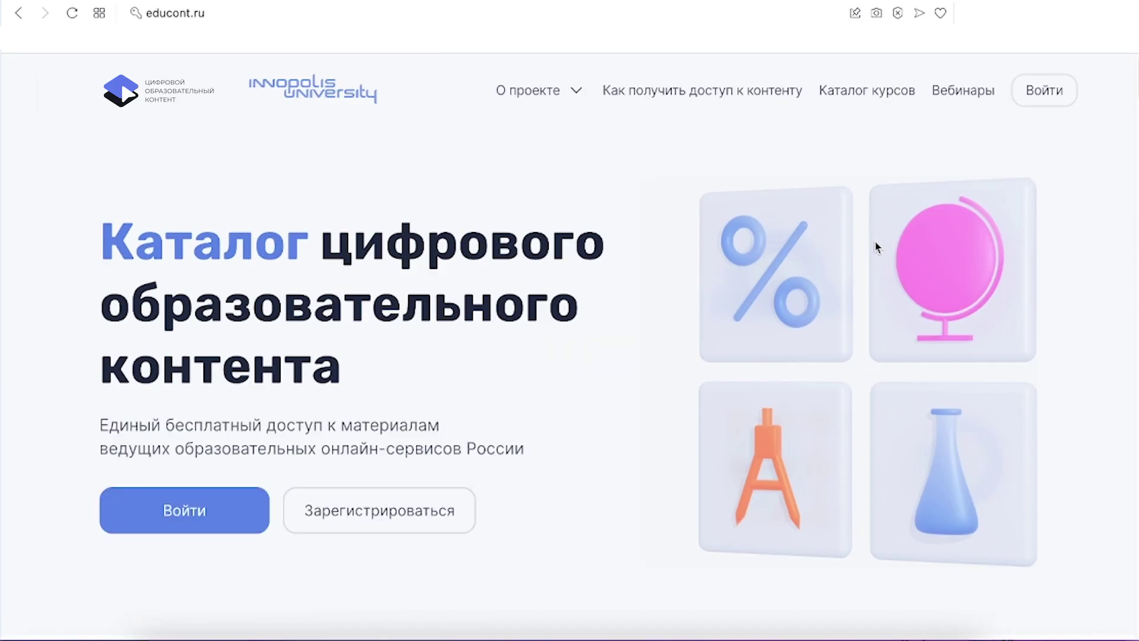
pyautogui.click(215, 525)
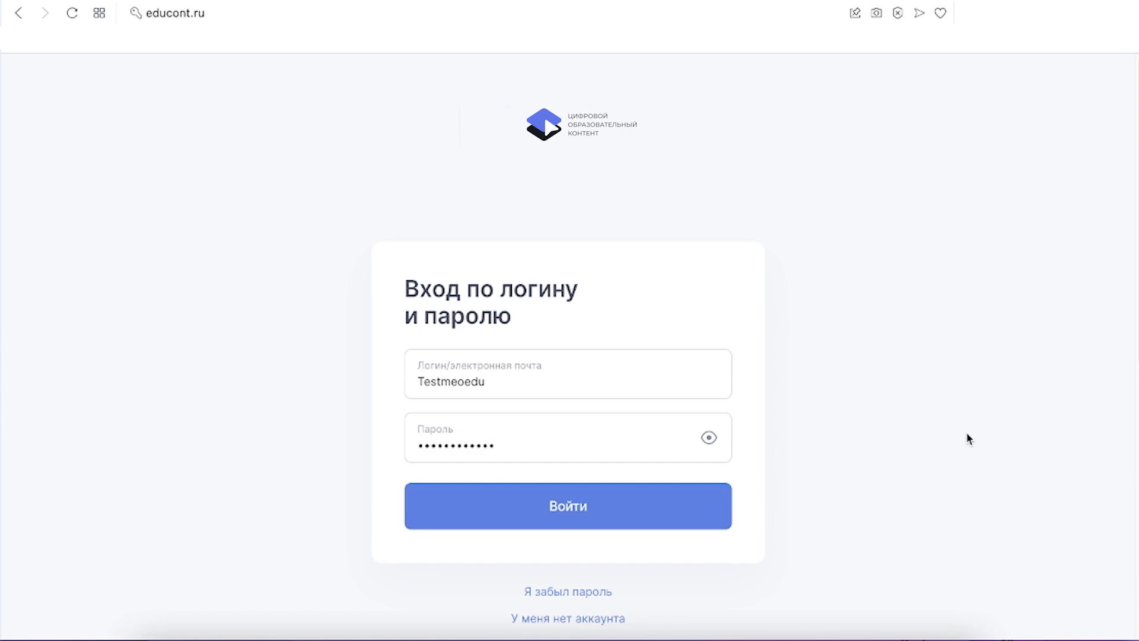
pyautogui.click(523, 509)
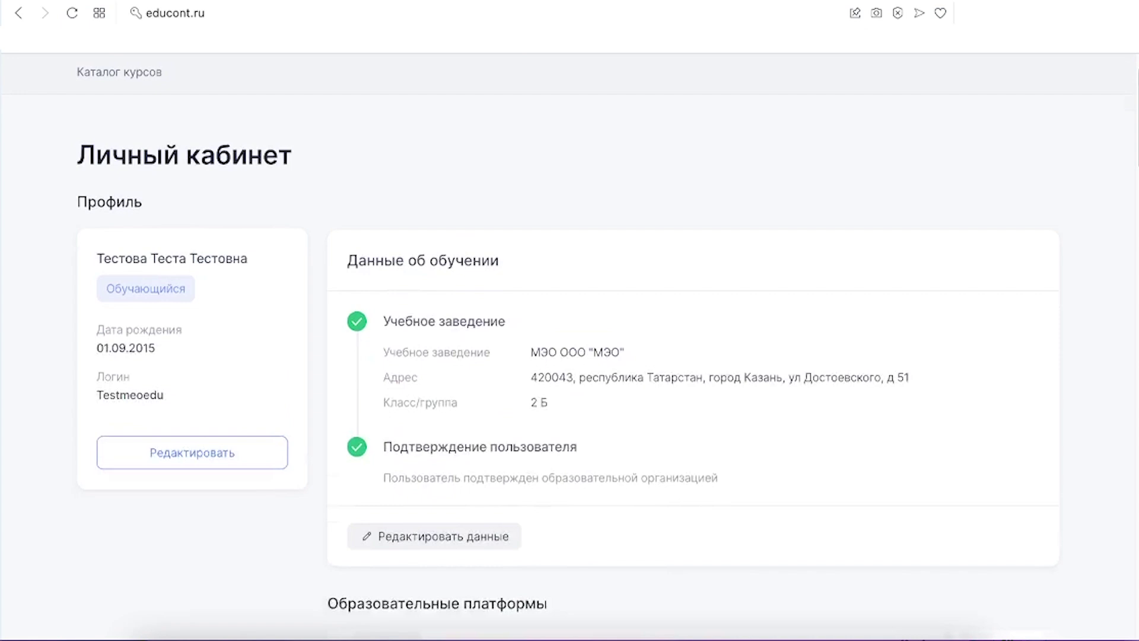
pyautogui.scroll(-9, 1136, 171)
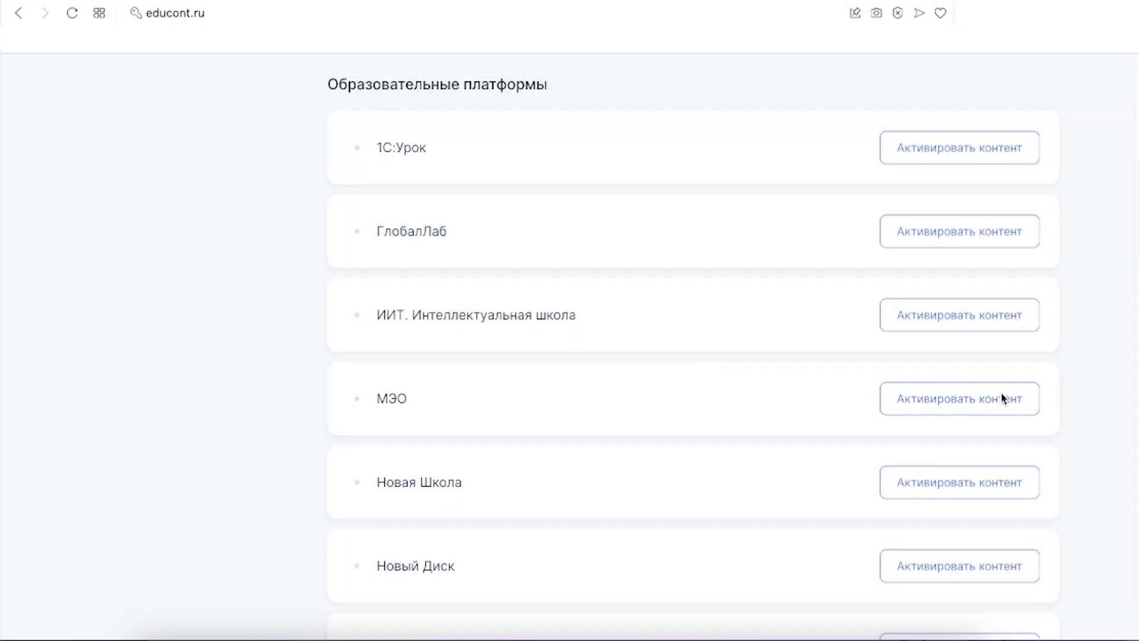
pyautogui.click(1002, 399)
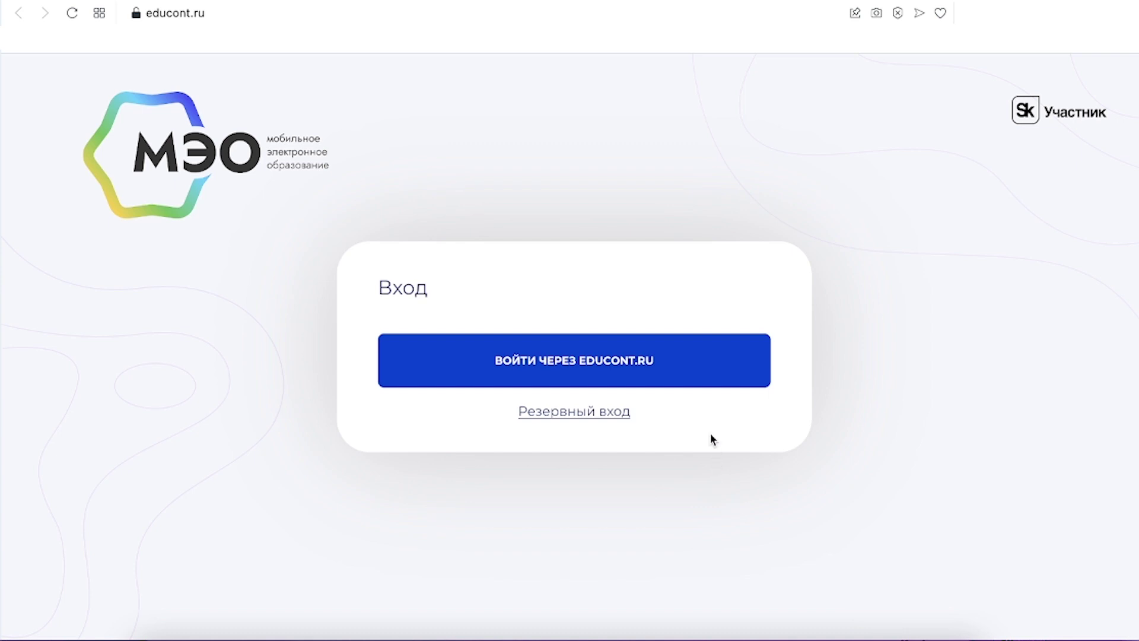
# Sign in to МЭО via educont.ru with the saved student login and open the МЭО site.
pyautogui.click(702, 364)
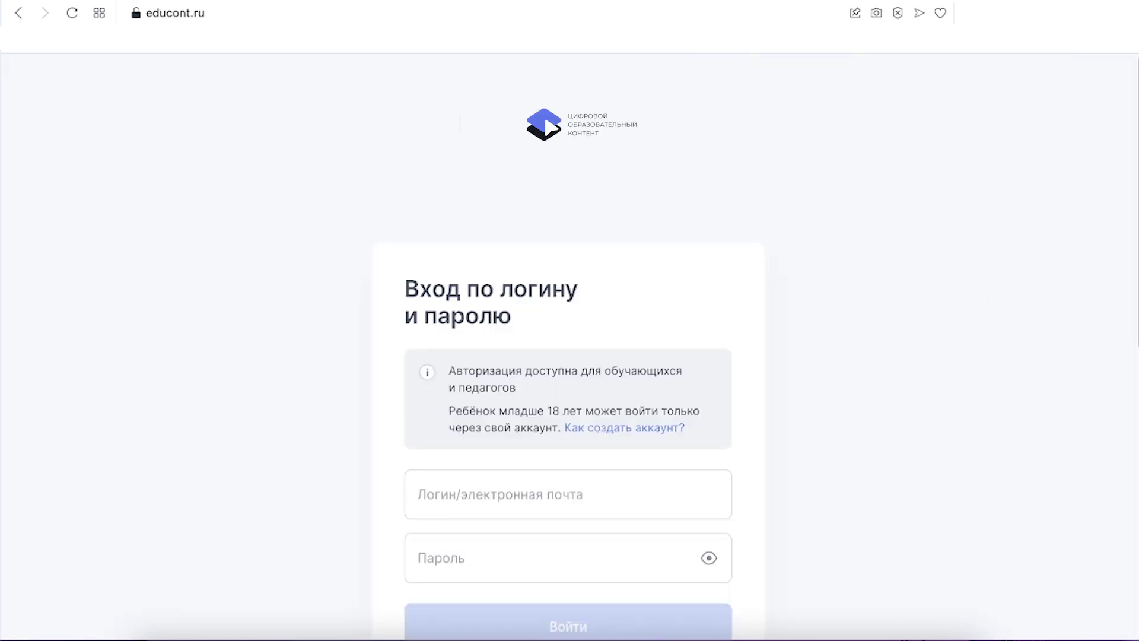
pyautogui.scroll(-3, 568, 356)
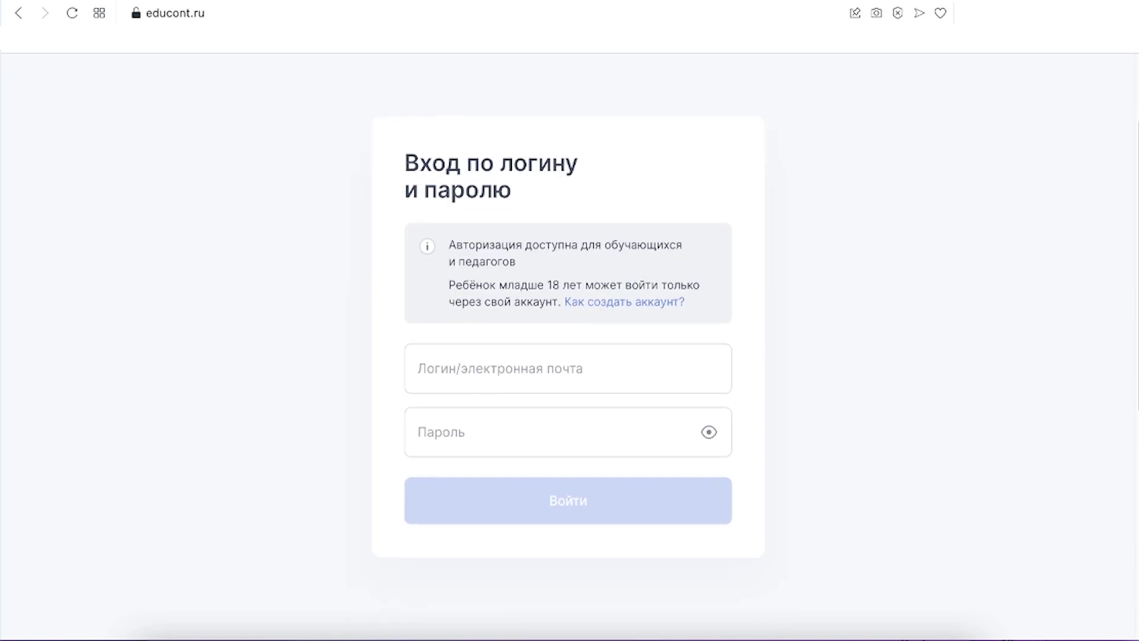
pyautogui.click(630, 390)
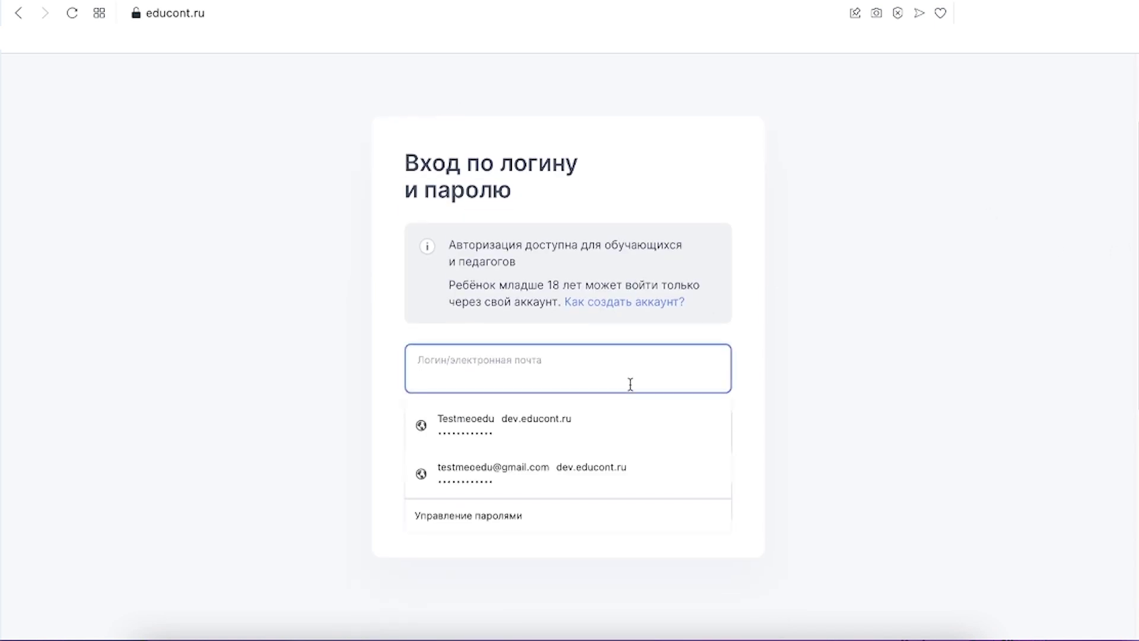
pyautogui.click(596, 416)
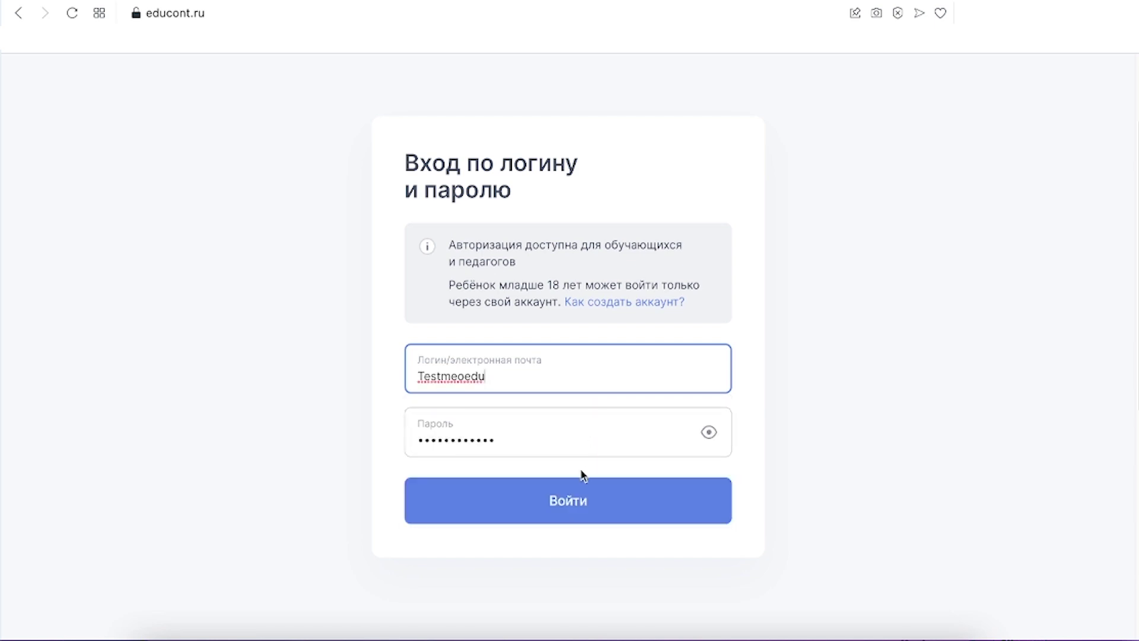
pyautogui.click(570, 502)
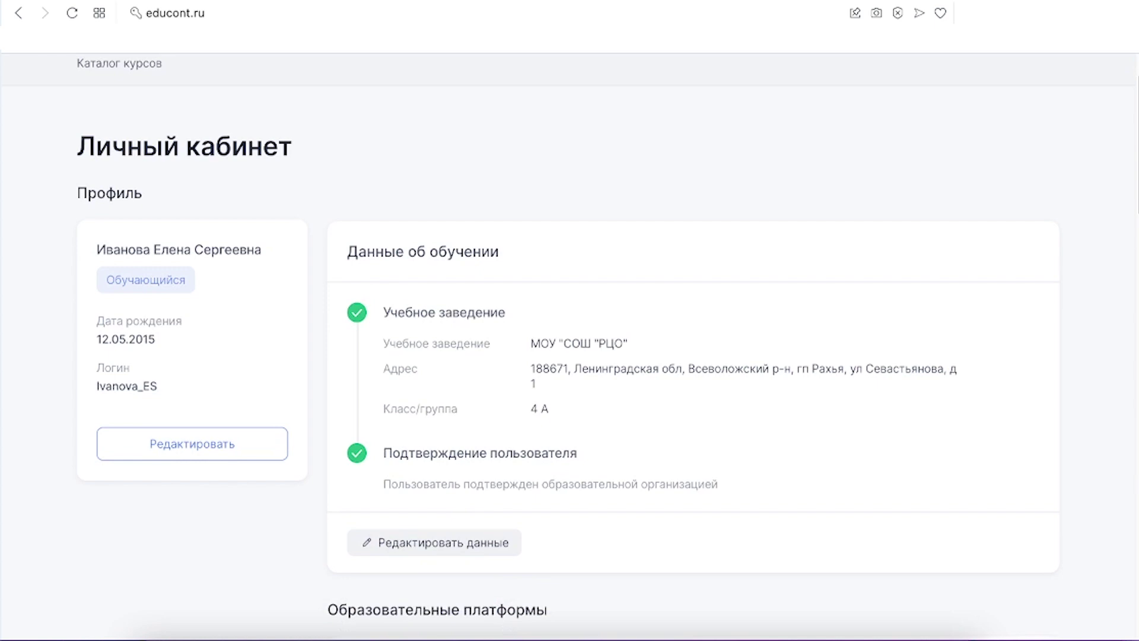
pyautogui.scroll(-8, 1133, 249)
pyautogui.scroll(-2, 1132, 254)
pyautogui.click(1016, 478)
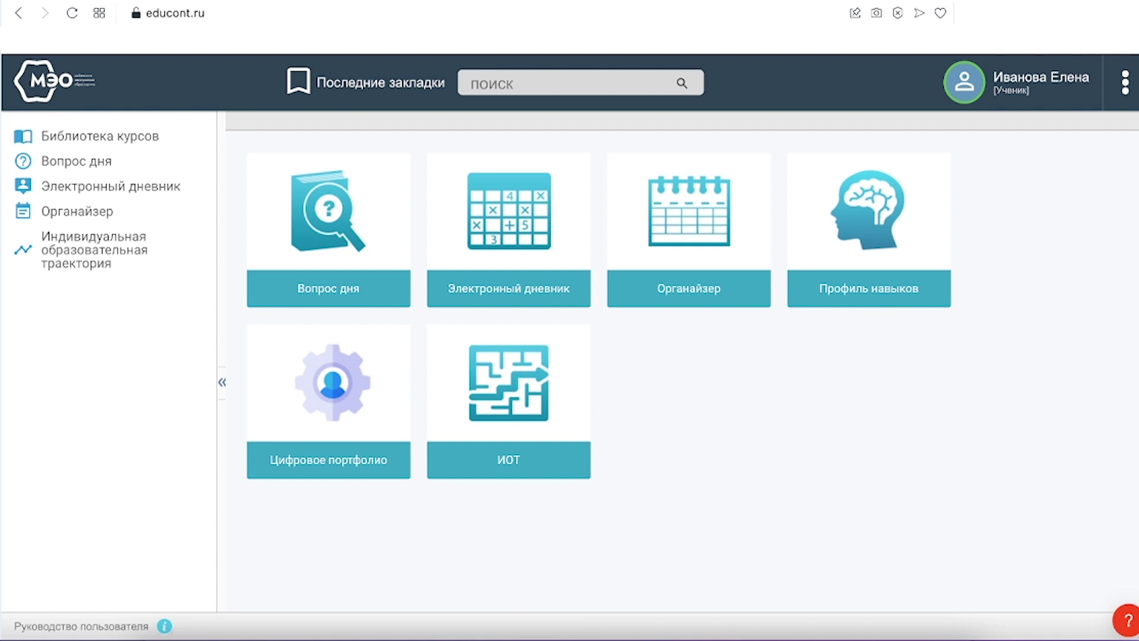
# Open the grade-4 Библиотека курсов and the Помощь support chat.
pyautogui.click(60, 139)
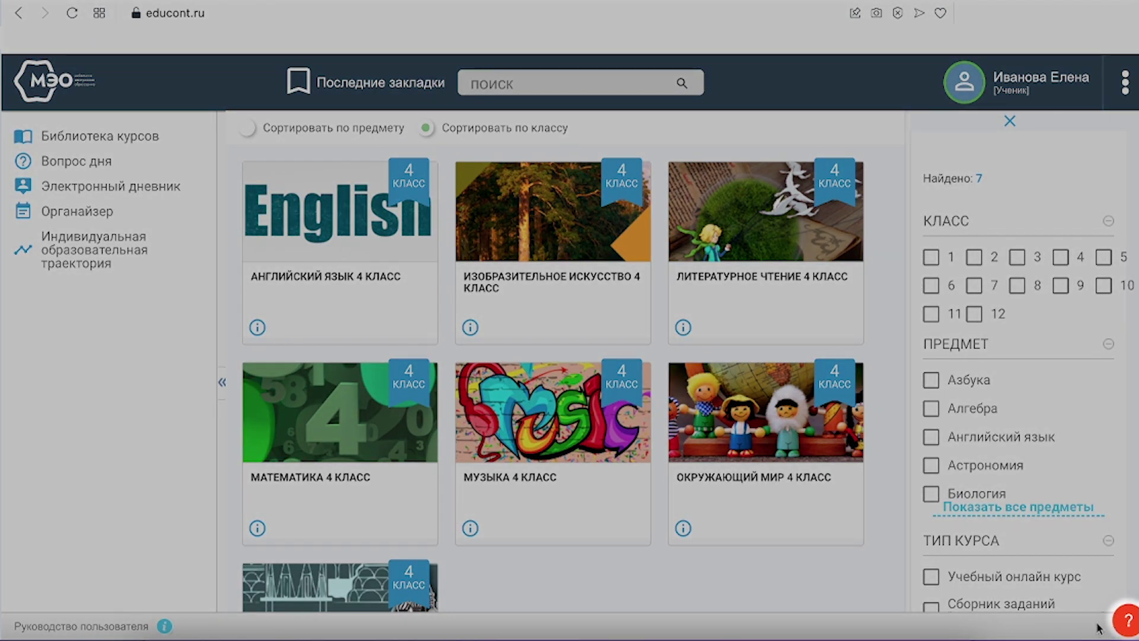
pyautogui.click(1125, 620)
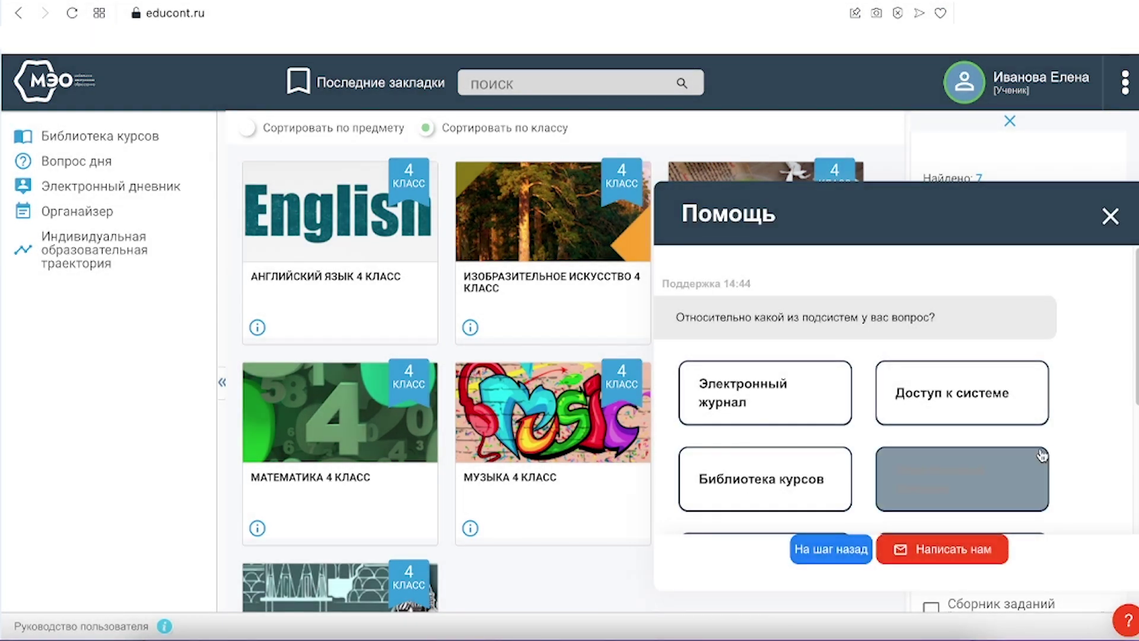